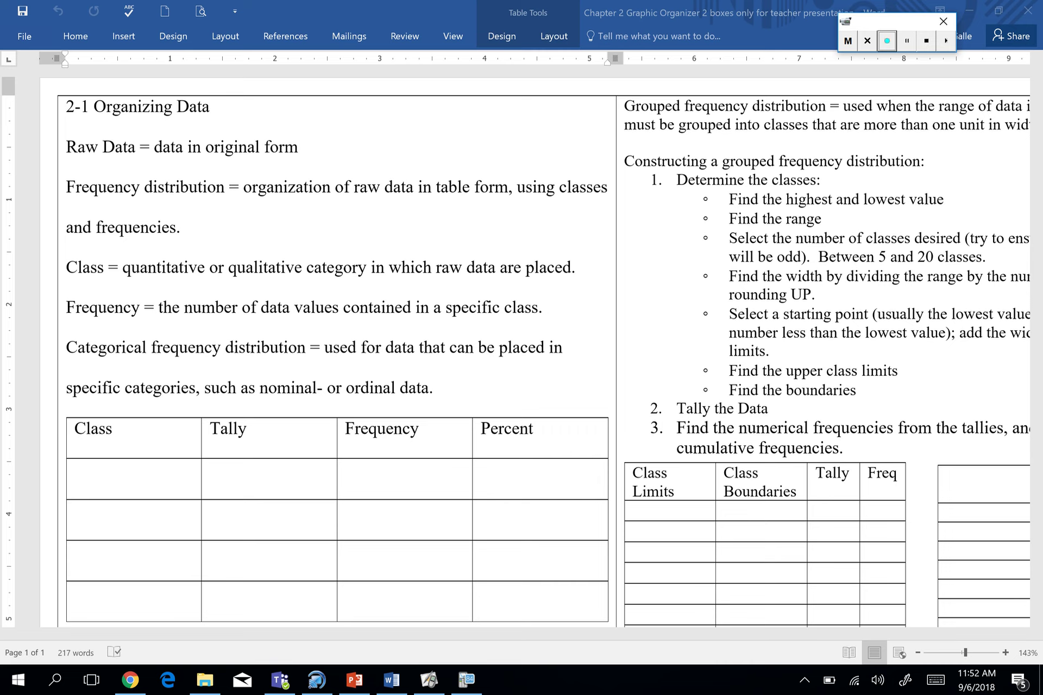
- Start inking with a pen and handwrite 'Chx Strips' in the first Class cell
click(404, 36)
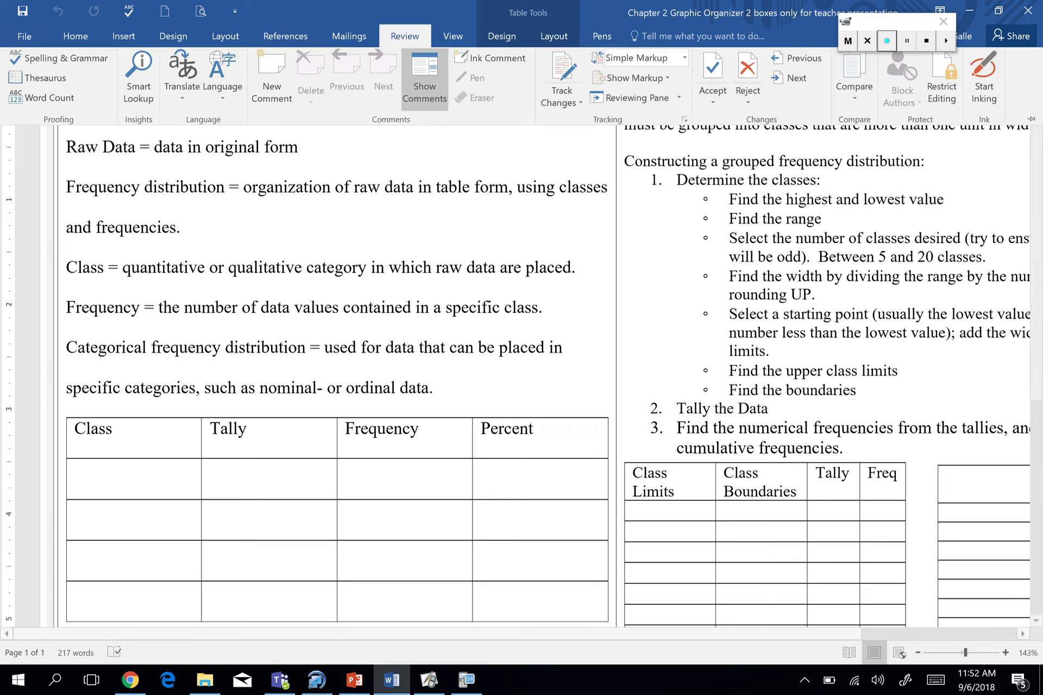
click(985, 87)
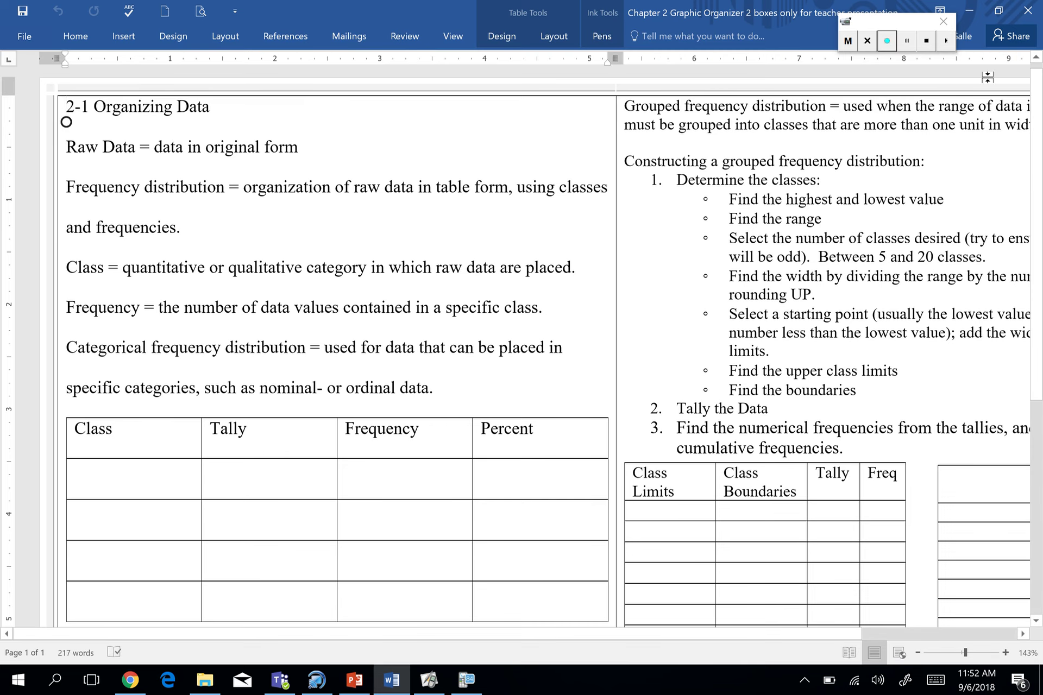
click(601, 36)
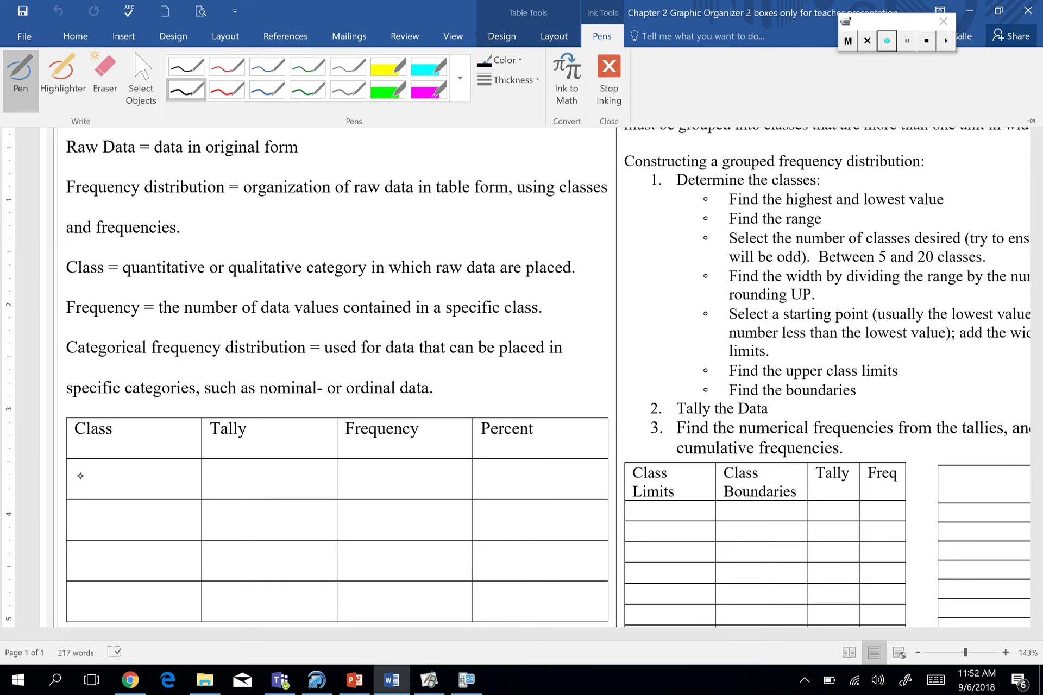
mouse_move(85, 473)
mouse_down()
mouse_move(89, 495)
mouse_move(97, 483)
mouse_move(99, 493)
mouse_move(153, 489)
mouse_up()
mouse_move(143, 479)
mouse_down()
mouse_move(173, 482)
mouse_move(196, 492)
mouse_up()
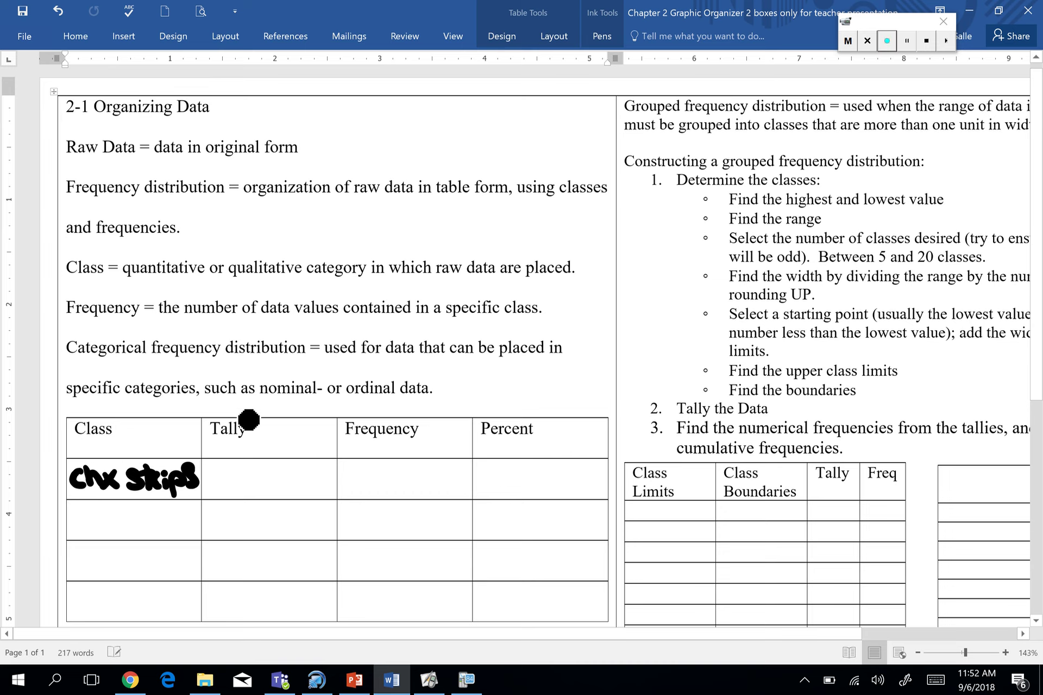
- Set the ink pen thickness to 1 pt
click(602, 36)
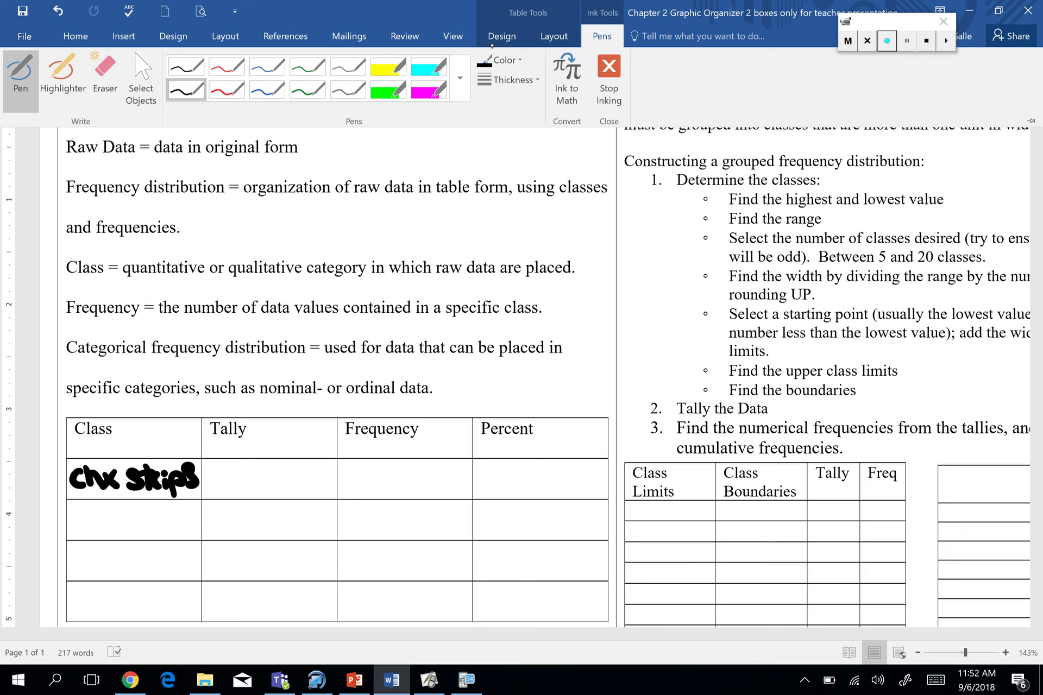
click(513, 80)
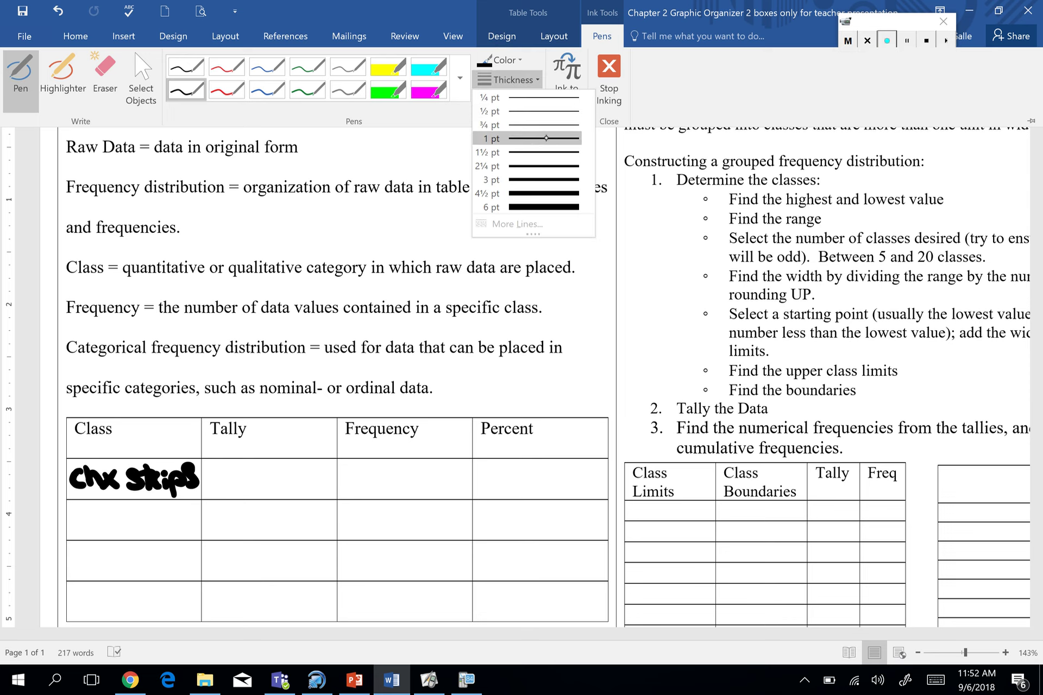
click(548, 138)
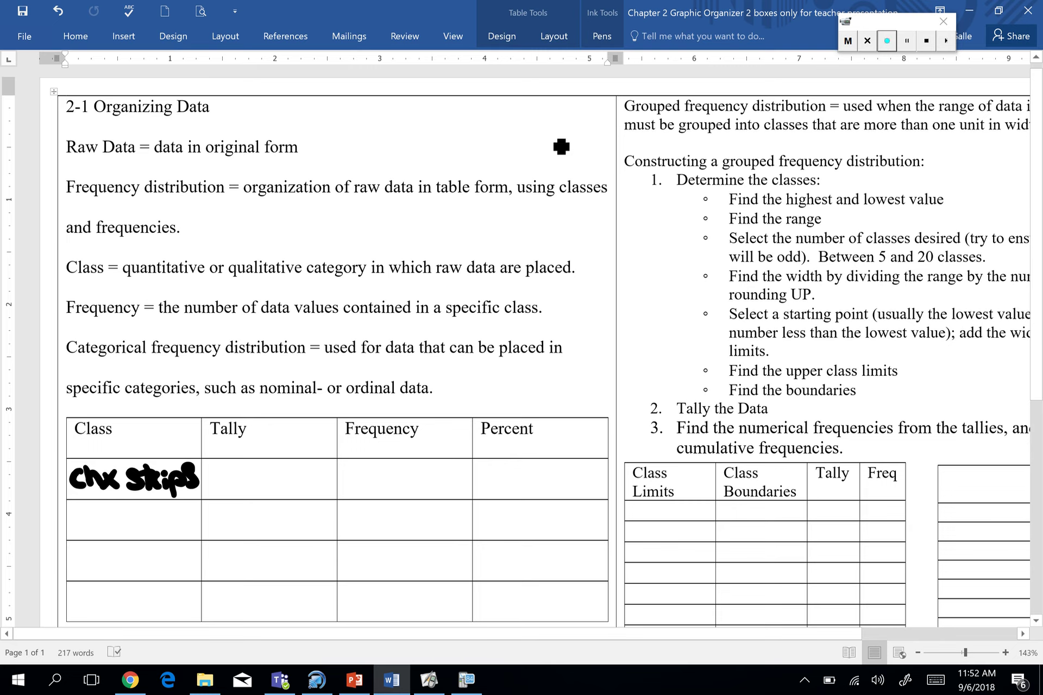
- Handwrite 'Taco Salad', 'Spaghetti' and 'Orange Chx' in Class rows 2–4
mouse_move(81, 513)
mouse_down()
mouse_move(83, 535)
mouse_move(89, 510)
mouse_move(93, 530)
mouse_up()
mouse_move(101, 515)
mouse_down()
mouse_move(101, 528)
mouse_move(113, 519)
mouse_move(185, 531)
mouse_up()
mouse_move(82, 554)
mouse_down()
mouse_move(75, 572)
mouse_move(90, 575)
mouse_move(147, 565)
mouse_move(158, 551)
mouse_up()
drag(159, 555, 159, 565)
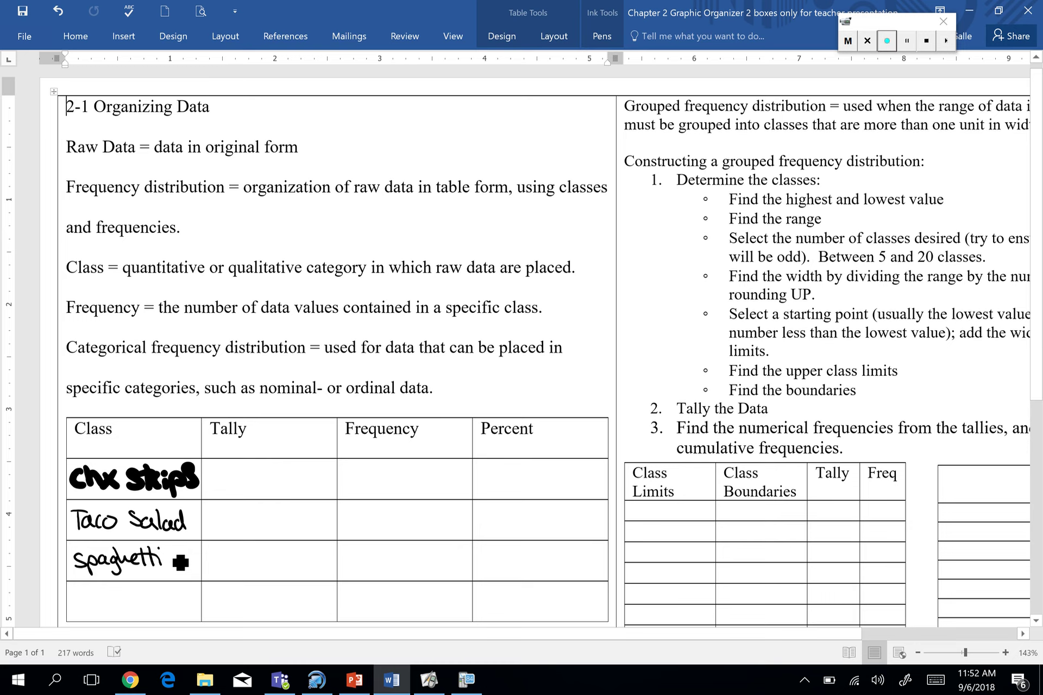
mouse_move(83, 598)
mouse_down()
mouse_move(81, 612)
mouse_move(90, 599)
mouse_move(112, 610)
mouse_move(181, 607)
mouse_move(184, 616)
mouse_up()
click(147, 594)
click(184, 606)
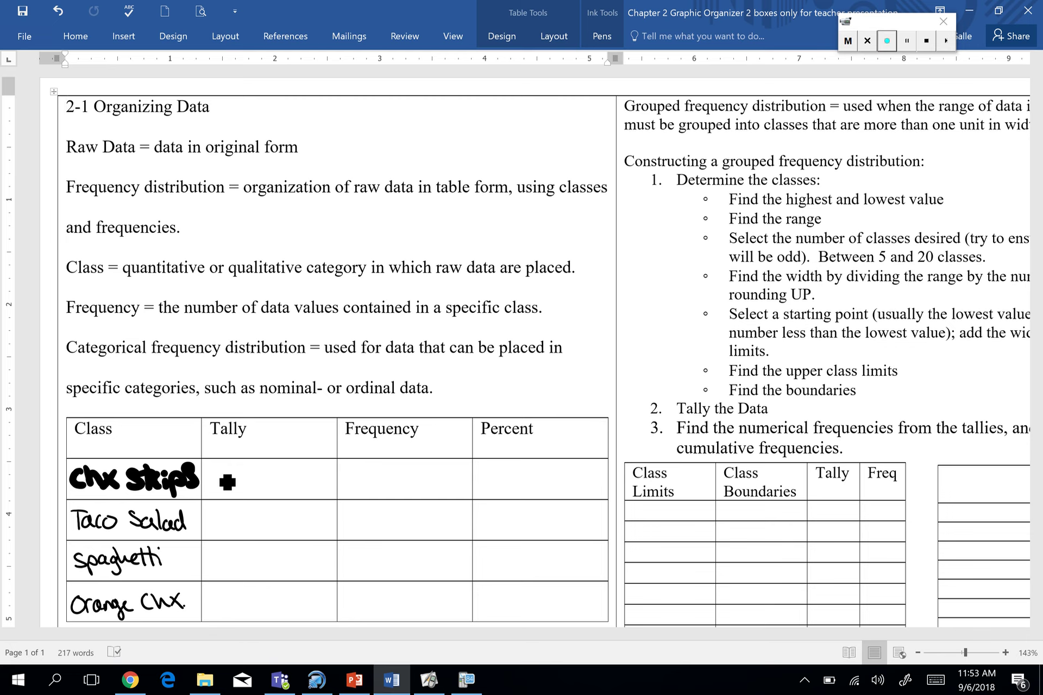
- Ink tally marks and frequencies 16, 22, 9 and 16 for the four classes
drag(208, 464, 209, 473)
click(907, 40)
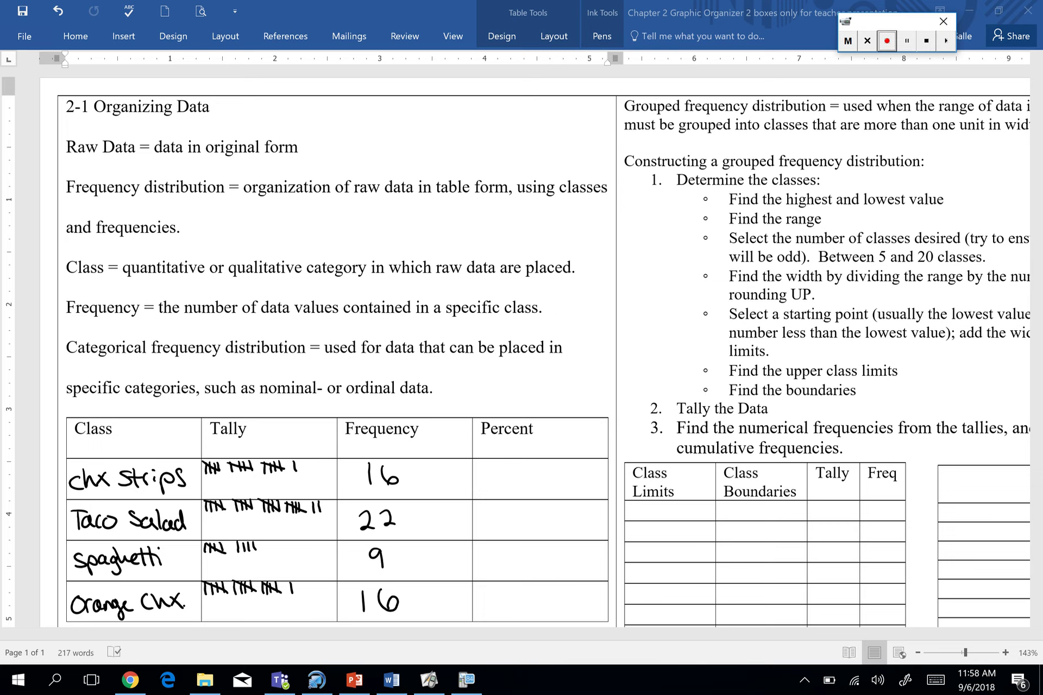
- Write 16/63 in the Chx Strips Percent cell and 'Total 63' below the Frequency column
click(480, 463)
mouse_move(478, 459)
mouse_down()
mouse_move(479, 471)
mouse_move(499, 473)
mouse_up()
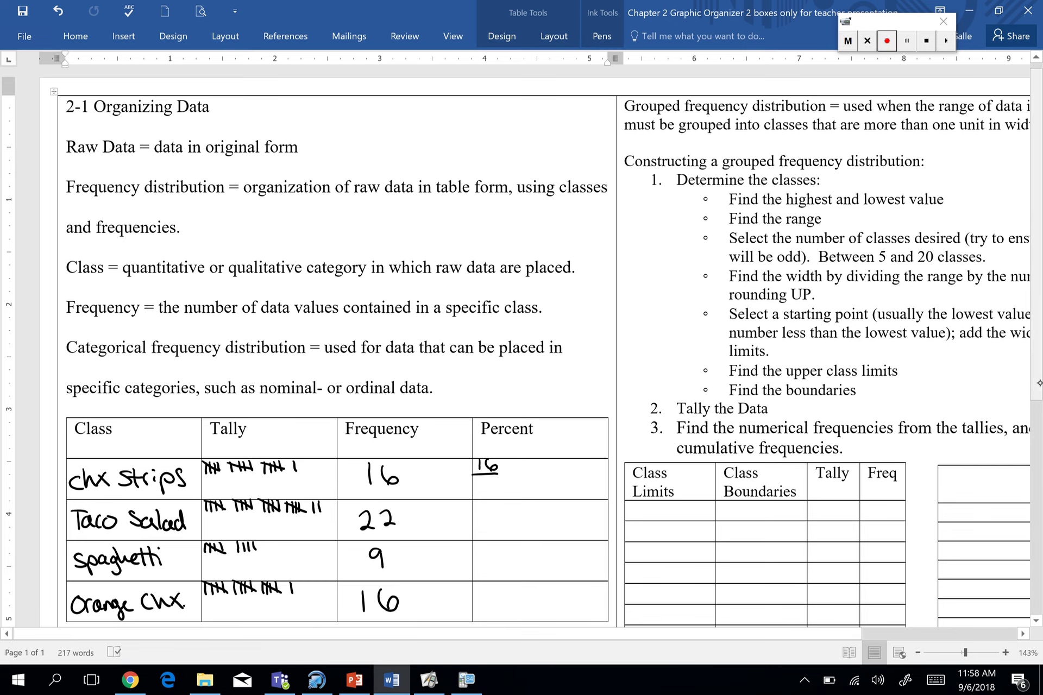
scroll(1039, 380, down, 1)
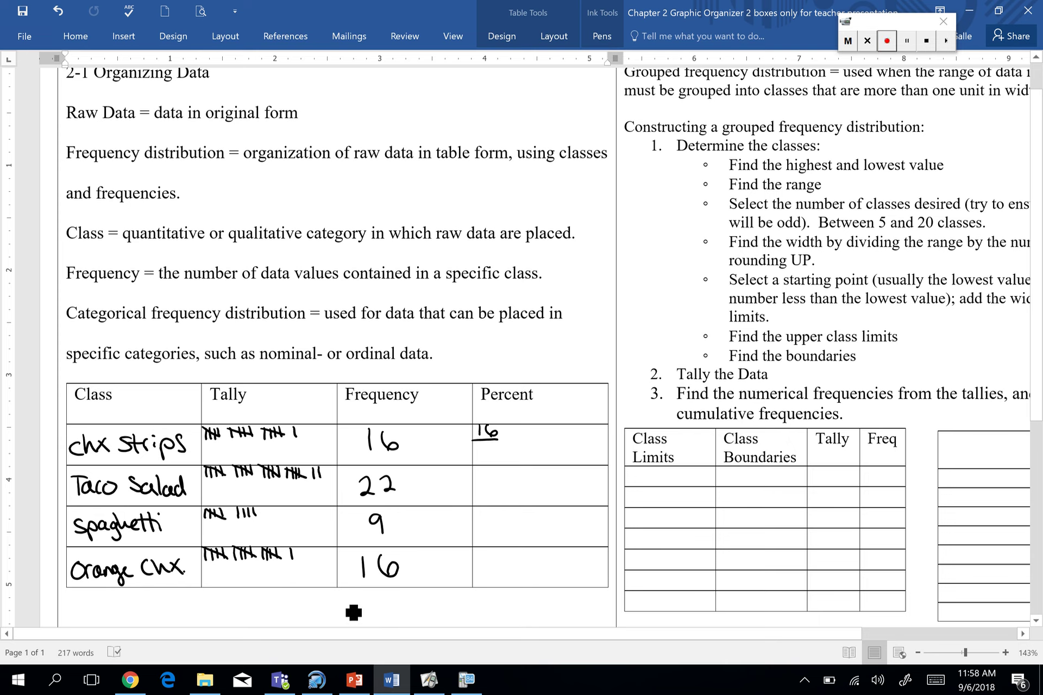
mouse_move(378, 597)
mouse_down()
mouse_move(371, 608)
mouse_move(383, 615)
mouse_up()
drag(278, 597, 300, 596)
mouse_move(290, 597)
mouse_down()
mouse_move(292, 618)
mouse_move(312, 608)
mouse_up()
drag(321, 598, 322, 618)
drag(315, 605, 336, 615)
drag(482, 446, 489, 457)
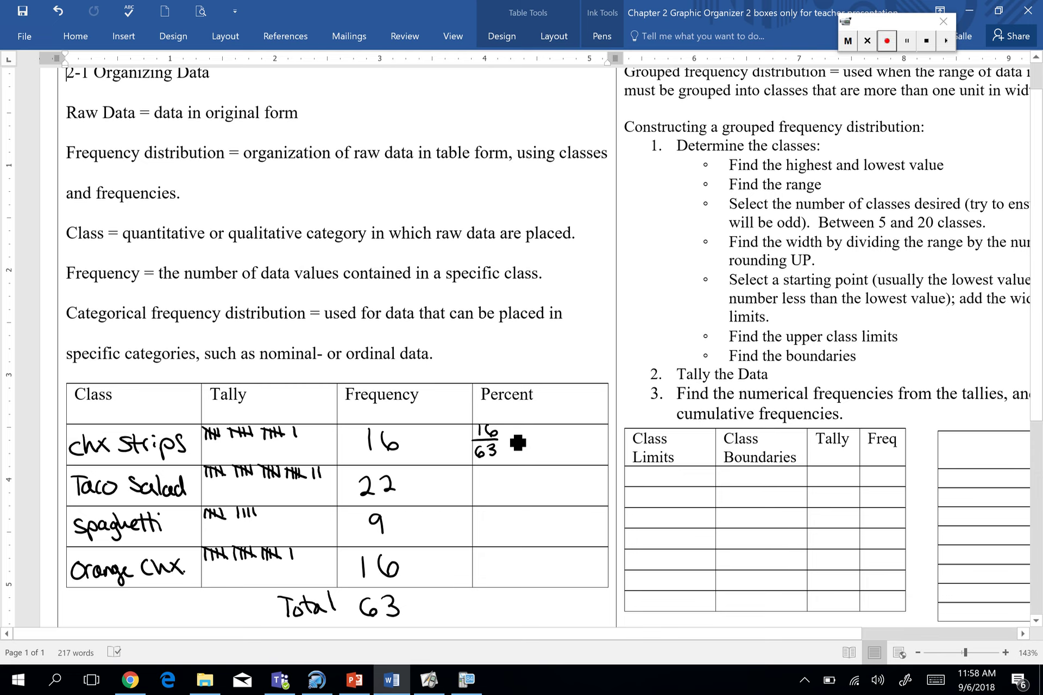
- Complete the Chx Strips percent as 16/63(100) ≈ 25.4%
mouse_move(511, 427)
mouse_down()
mouse_move(509, 443)
mouse_move(525, 433)
mouse_up()
mouse_move(531, 428)
mouse_down()
mouse_move(531, 442)
mouse_move(549, 431)
mouse_up()
drag(540, 435, 549, 436)
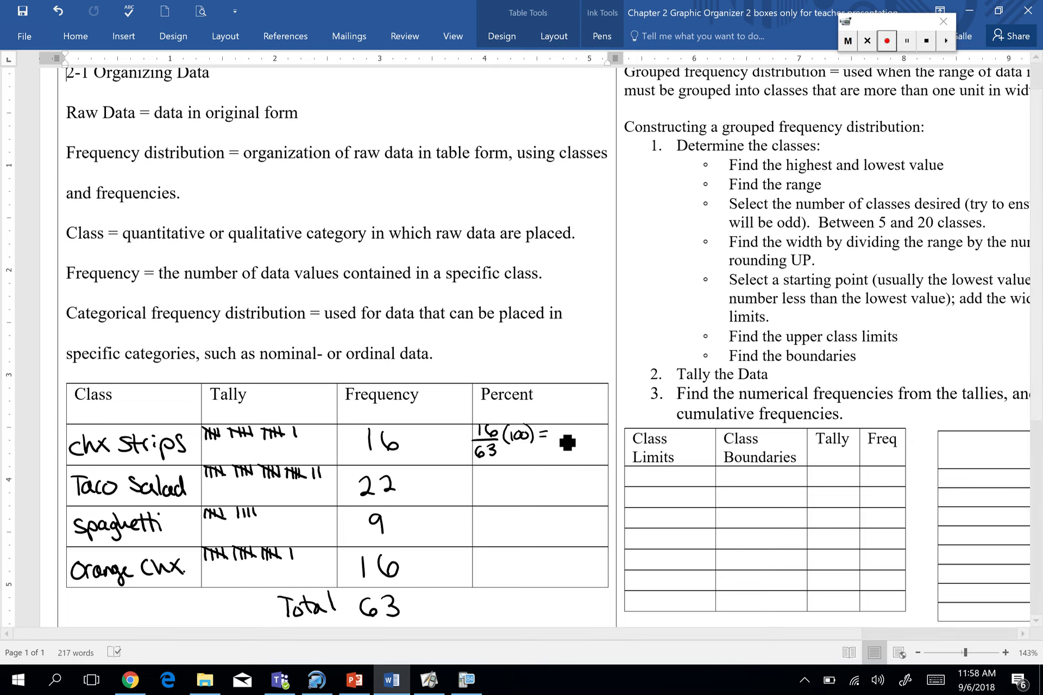
mouse_move(535, 433)
mouse_down()
mouse_move(568, 447)
mouse_move(565, 459)
mouse_move(610, 452)
mouse_up()
- Write 22/63(100) ≈ 34.9% in the Taco Salad Percent cell
mouse_move(476, 471)
mouse_down()
mouse_move(502, 490)
mouse_move(486, 496)
mouse_move(494, 510)
mouse_move(515, 489)
mouse_move(550, 478)
mouse_up()
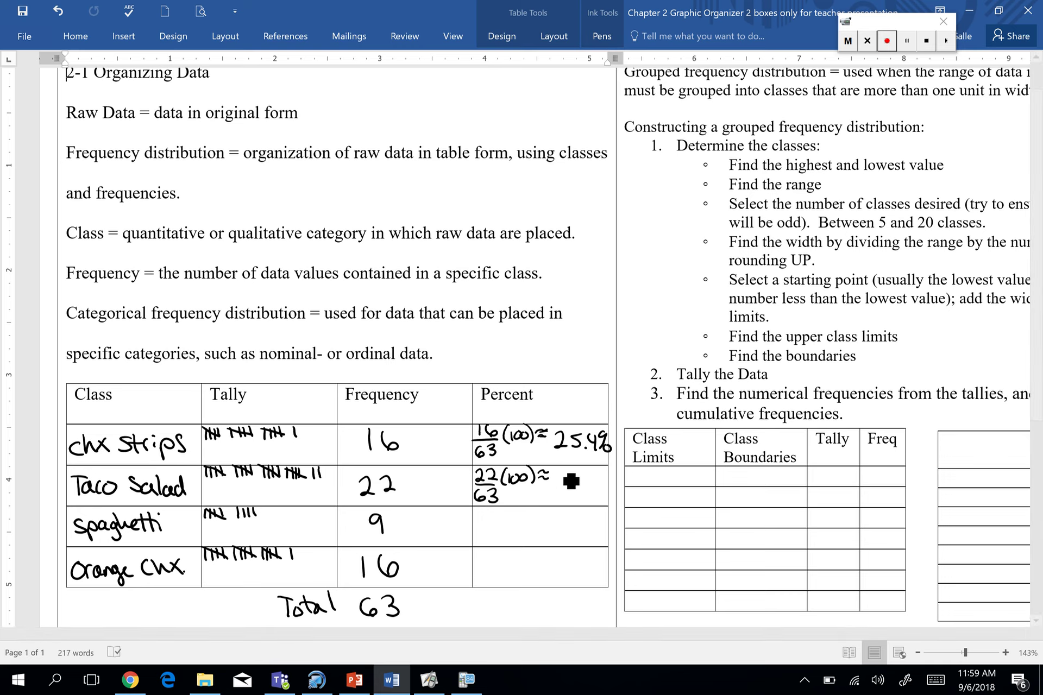
mouse_move(556, 471)
mouse_down()
mouse_move(556, 485)
mouse_move(575, 480)
mouse_up()
mouse_move(572, 473)
mouse_down()
mouse_move(572, 487)
mouse_move(602, 478)
mouse_move(599, 488)
mouse_up()
drag(604, 482, 607, 487)
- Begin the Spaghetti percent as 9/63(100) ≈
drag(489, 510, 493, 524)
mouse_move(483, 530)
mouse_down()
mouse_move(481, 543)
mouse_move(496, 542)
mouse_move(506, 510)
mouse_move(502, 530)
mouse_up()
mouse_move(509, 516)
mouse_down()
mouse_move(508, 527)
mouse_move(515, 517)
mouse_up()
mouse_move(526, 516)
mouse_down()
mouse_move(570, 533)
mouse_move(550, 517)
mouse_up()
drag(543, 522, 550, 521)
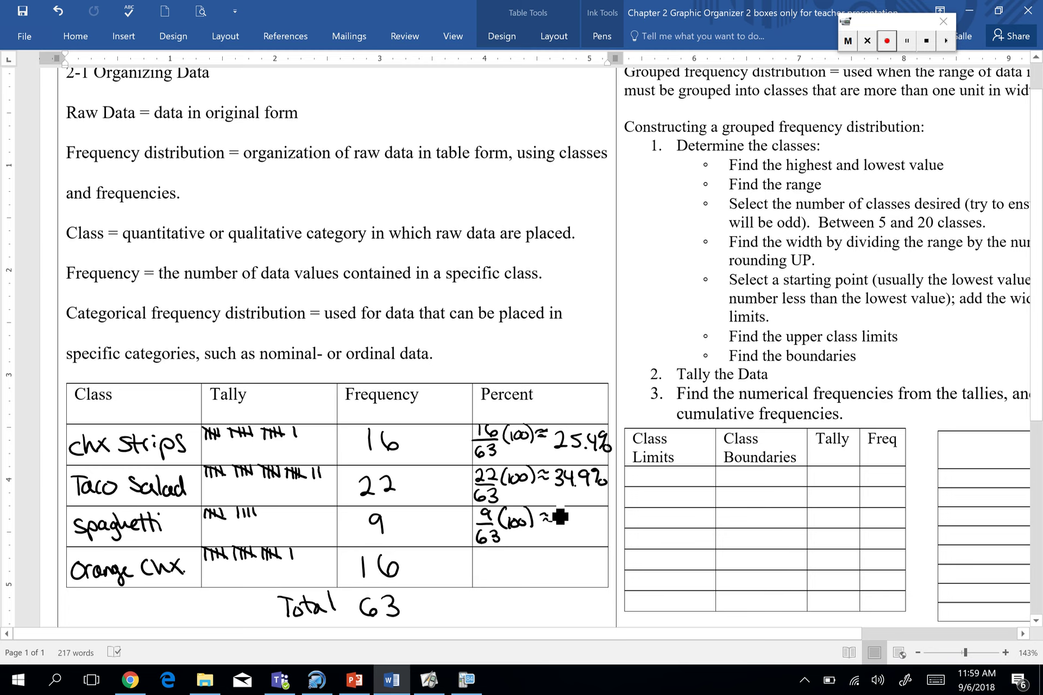
- Finish the Spaghetti percent as 14.3%
drag(567, 511, 565, 524)
drag(572, 511, 575, 525)
drag(577, 523, 602, 521)
drag(608, 513, 608, 527)
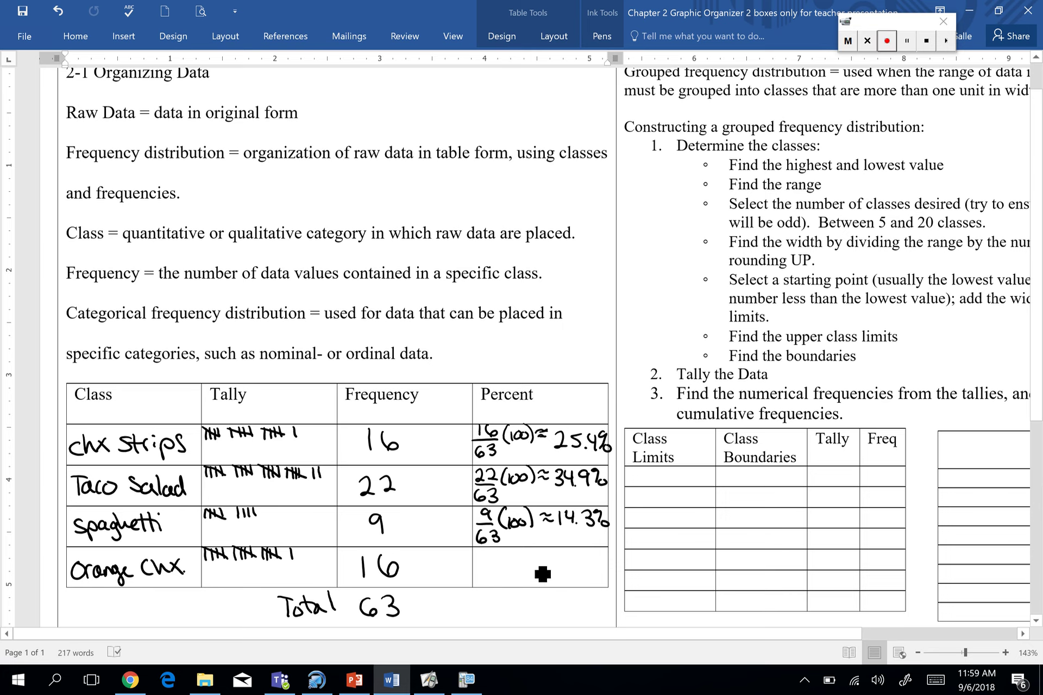
- Write ≈25.4% for Orange Chx and a 100% total under the Percent column
drag(495, 560, 524, 568)
drag(532, 558, 539, 571)
drag(545, 558, 554, 568)
drag(564, 563, 565, 567)
drag(473, 558, 482, 557)
drag(474, 563, 483, 562)
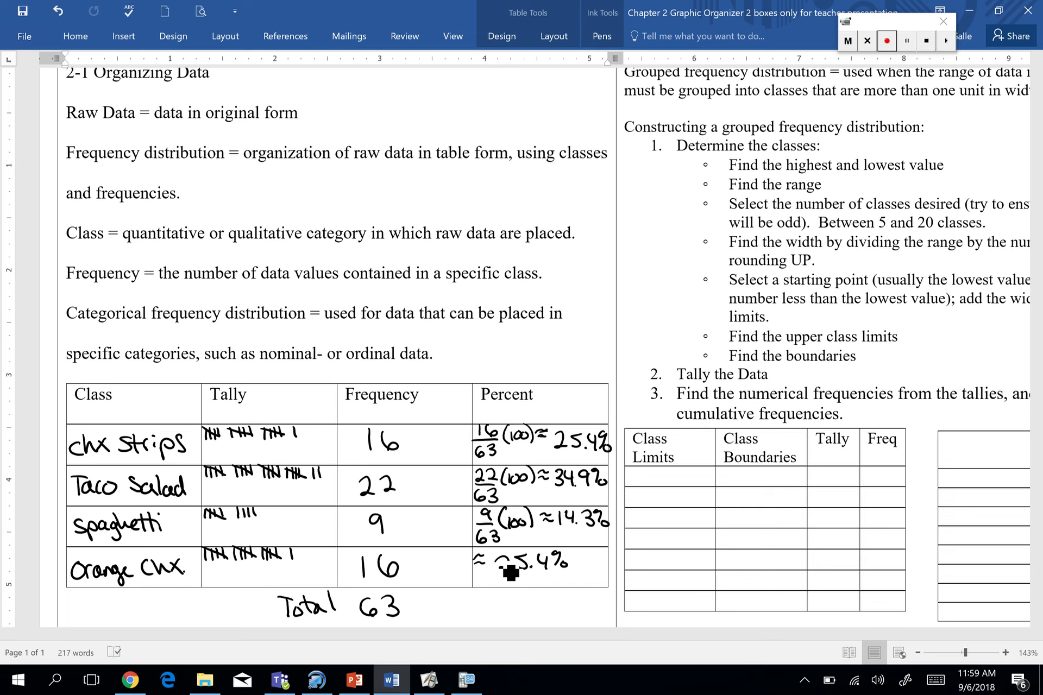
mouse_move(495, 595)
mouse_down()
mouse_move(496, 612)
mouse_move(513, 598)
mouse_move(541, 611)
mouse_move(556, 605)
mouse_up()
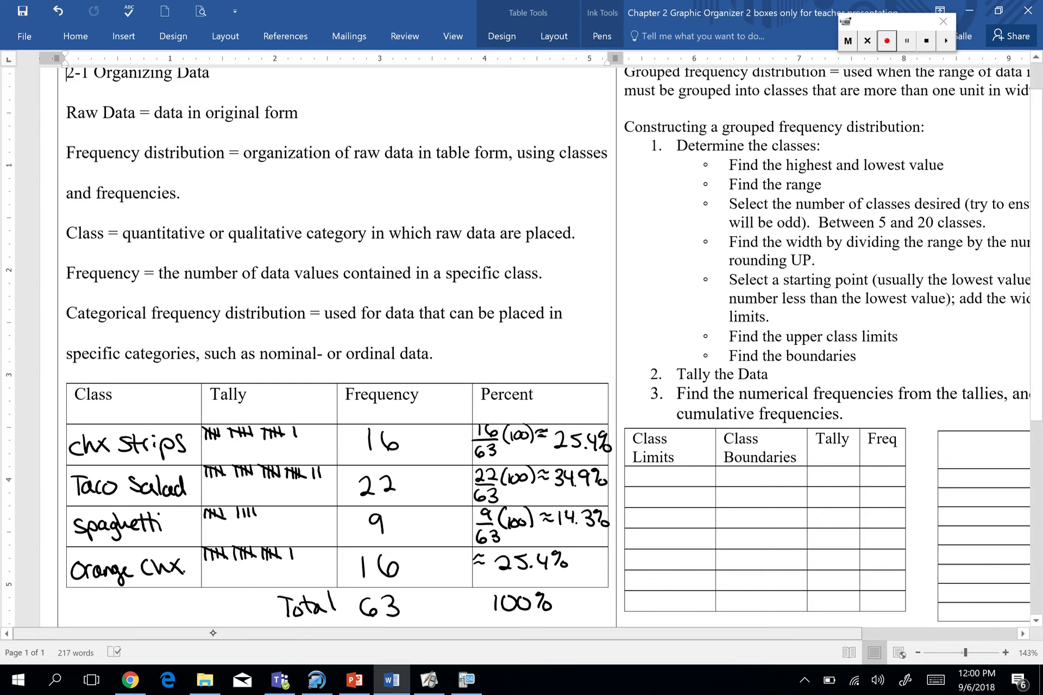
scroll(522, 348, right, 1)
- Ink an asterisk beside the 'Grouped frequency distribution' definition in the right column
scroll(522, 347, right, 5)
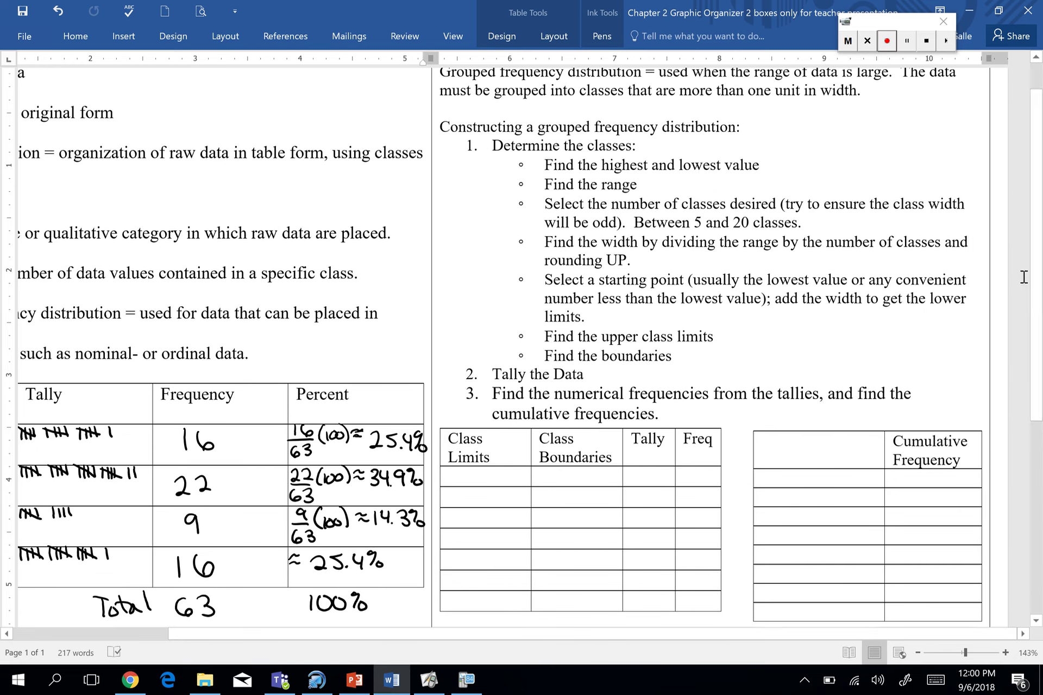
scroll(522, 348, up, 1)
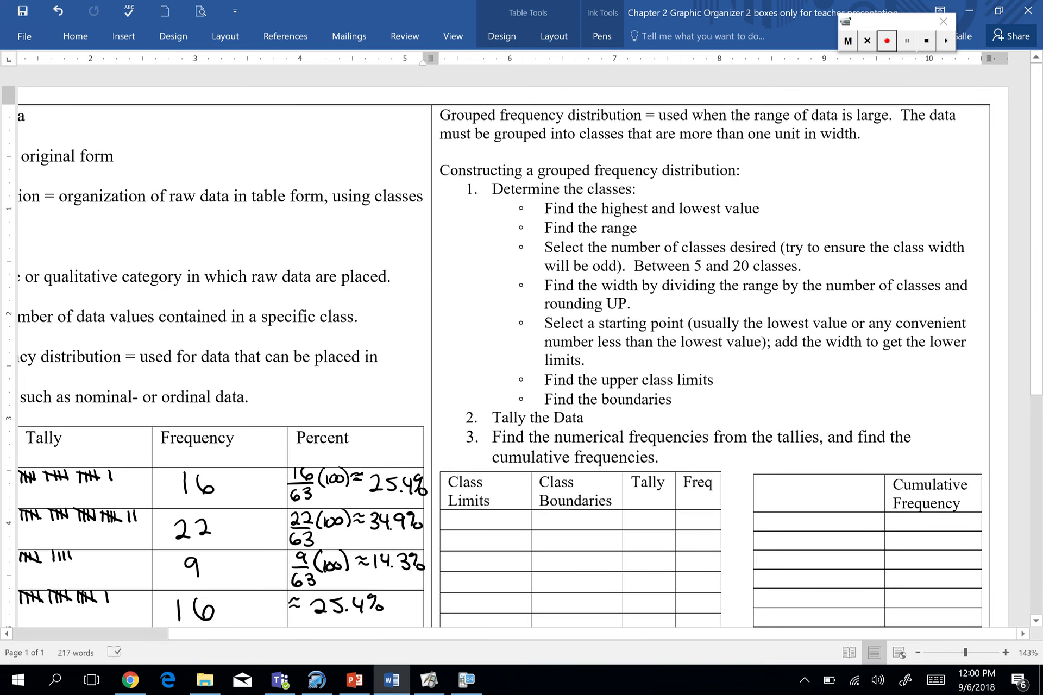
mouse_move(423, 110)
mouse_down()
mouse_move(431, 123)
mouse_move(419, 123)
mouse_move(436, 115)
mouse_up()
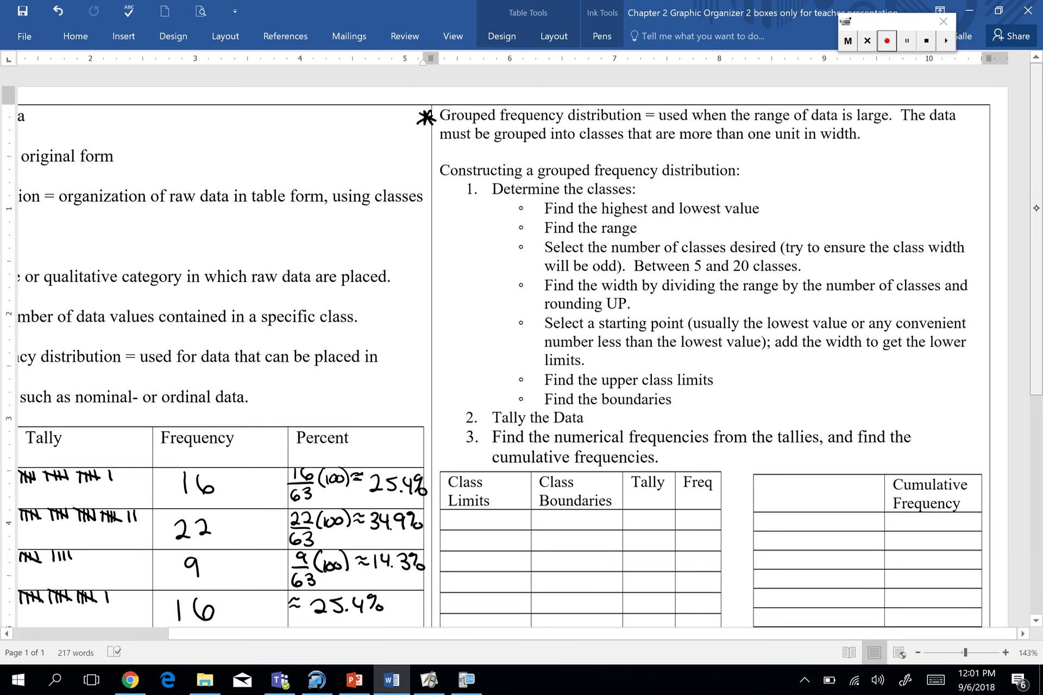
scroll(522, 347, down, 1)
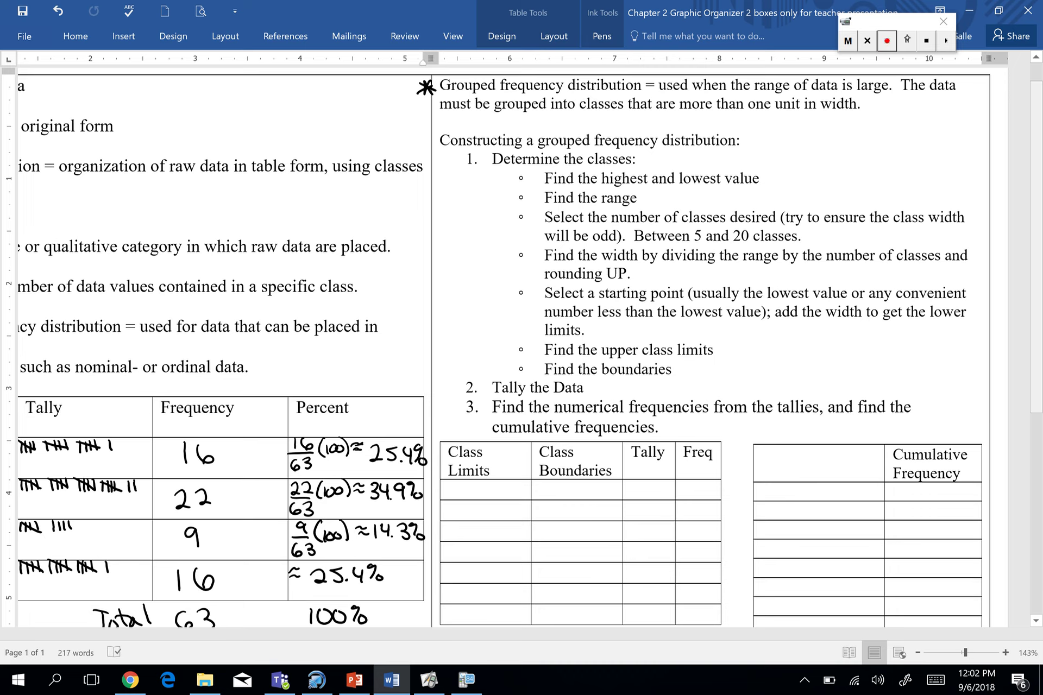
- Ink 60 and 2 as highest and lowest values, then the range 60−2=58
click(908, 42)
click(908, 41)
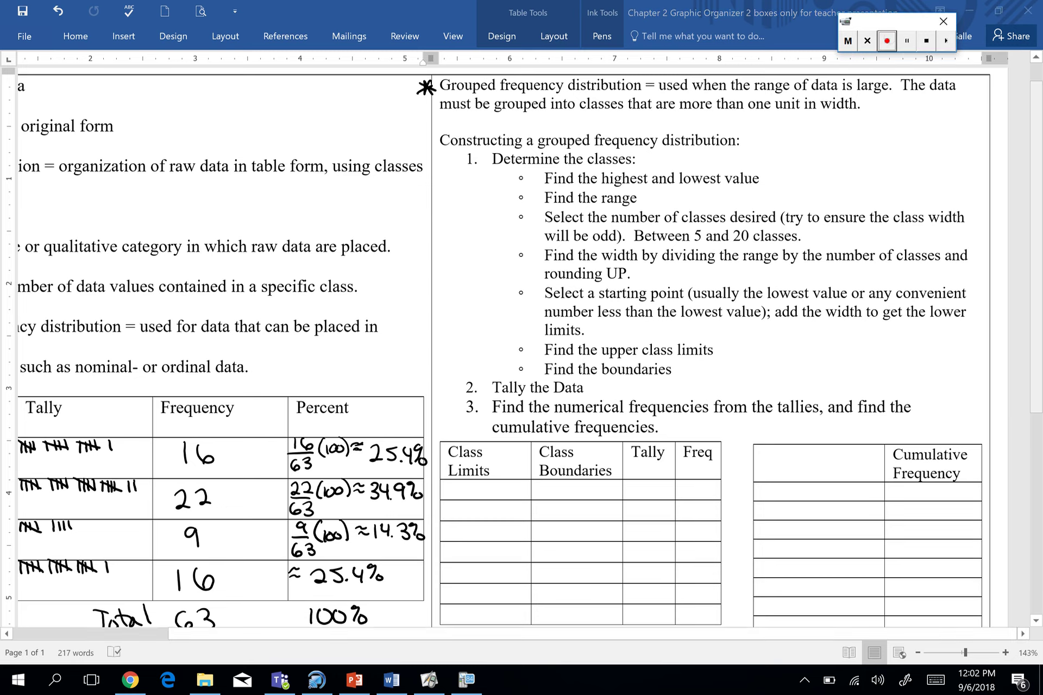
click(773, 173)
mouse_move(781, 166)
mouse_down()
mouse_move(772, 174)
mouse_move(835, 163)
mouse_move(843, 181)
mouse_up()
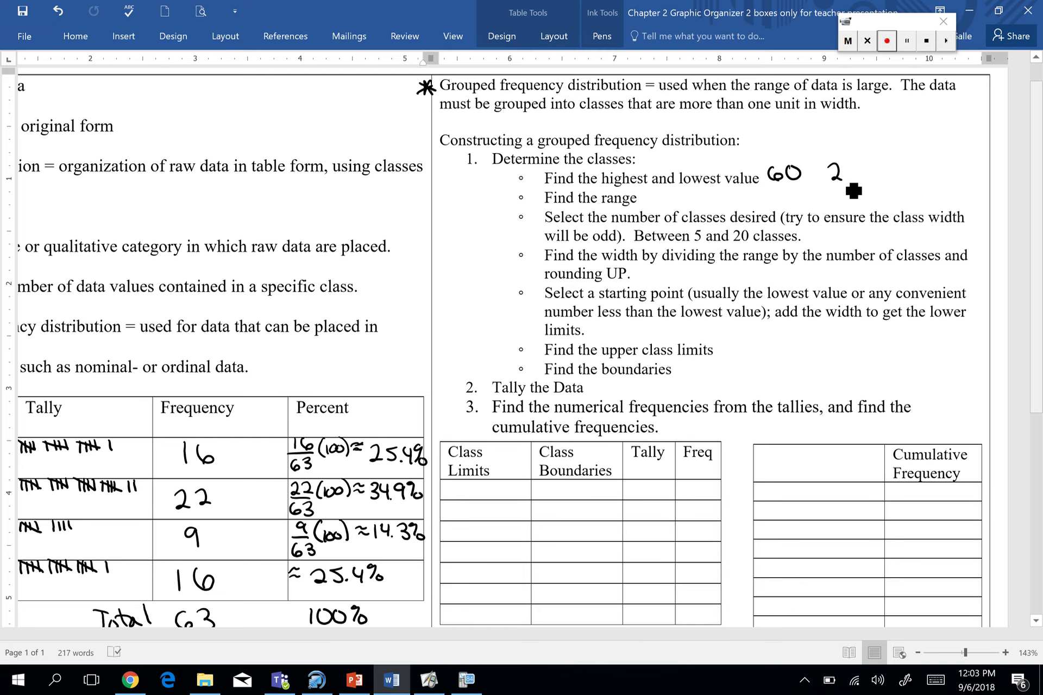
mouse_move(680, 197)
mouse_down()
mouse_move(670, 204)
mouse_move(696, 209)
mouse_move(696, 199)
mouse_move(734, 205)
mouse_move(759, 189)
mouse_up()
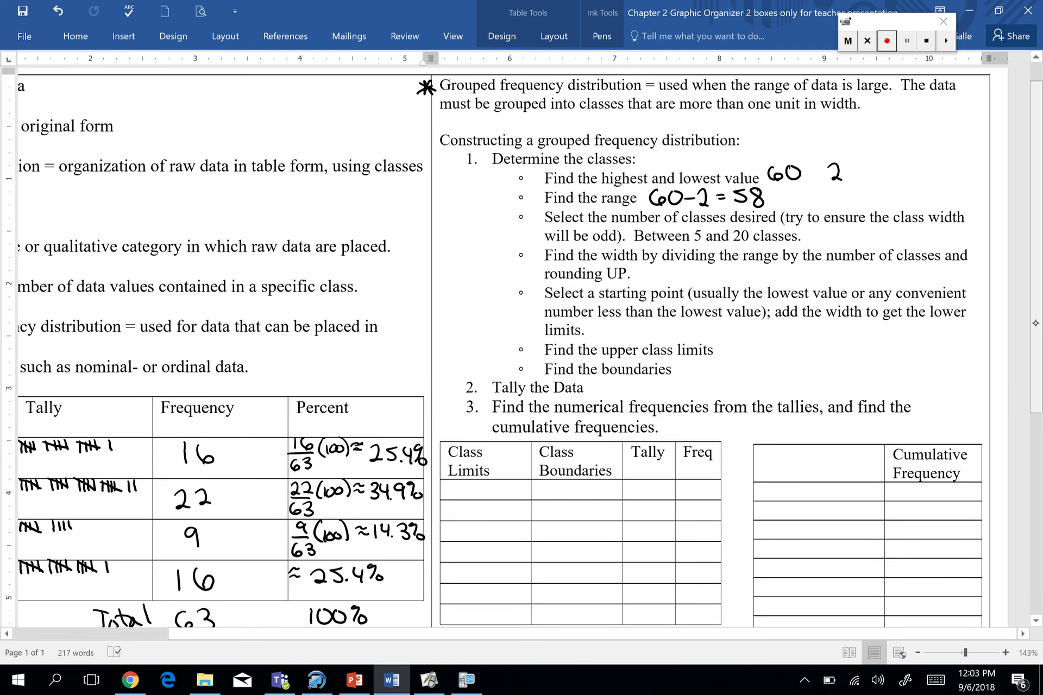
- Handwrite '7 classes' after 'Between 5 and 20 classes.'
scroll(1034, 335, down, 1)
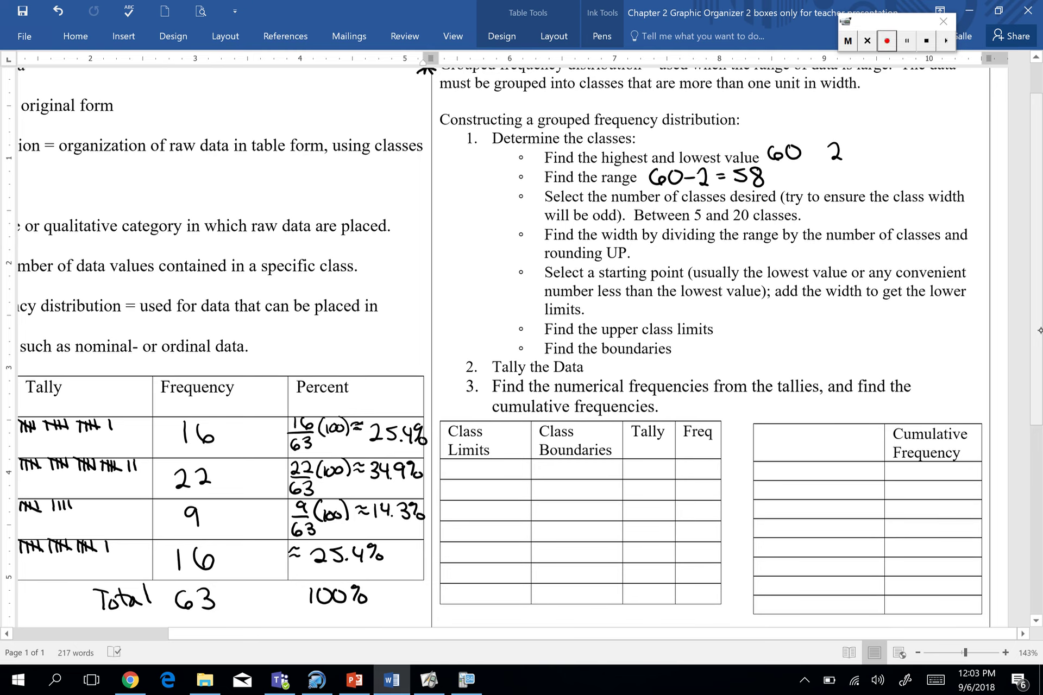
scroll(1036, 335, down, 1)
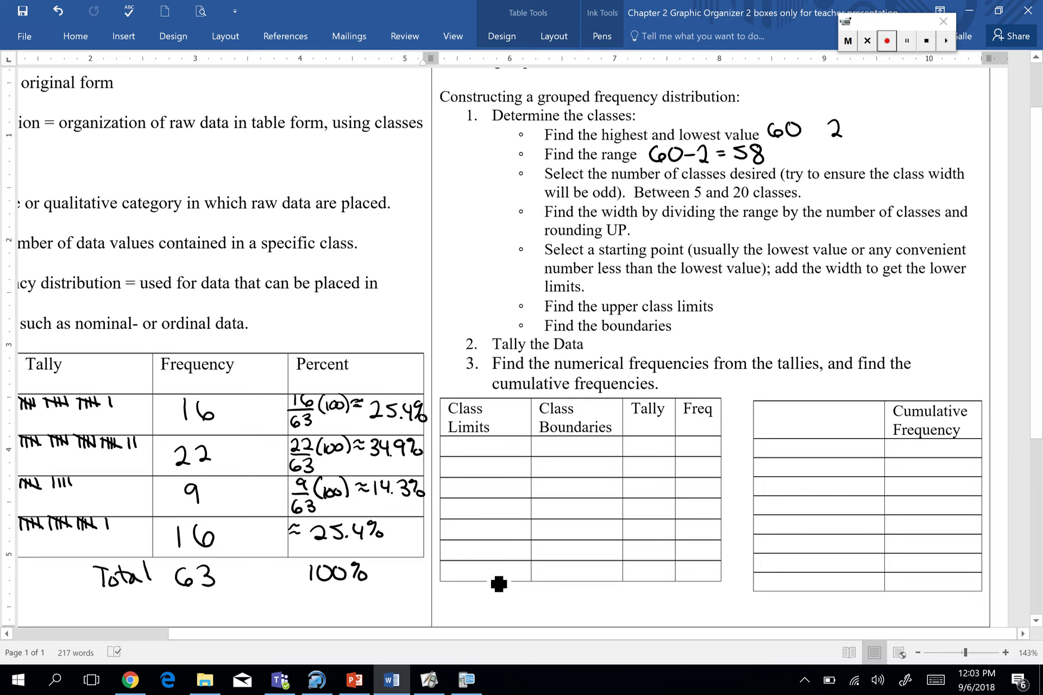
mouse_move(815, 188)
mouse_down()
mouse_move(834, 208)
mouse_move(859, 196)
mouse_move(904, 208)
mouse_up()
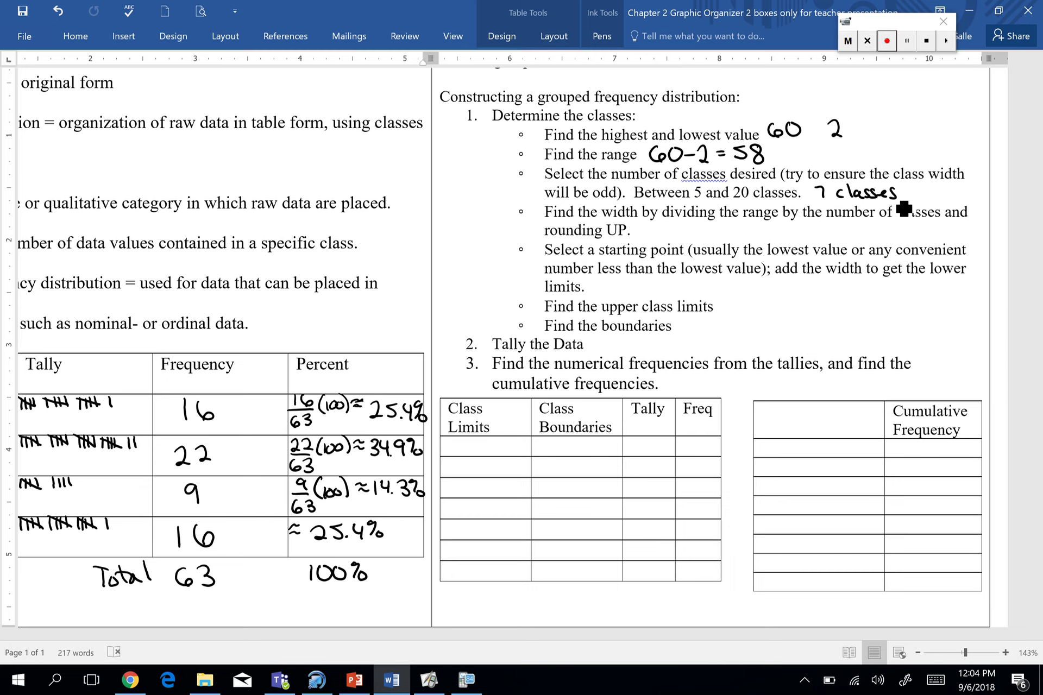
- Write 58/7 ≈ 8.3 by the width bullet, box 'UP', and add a boxed 9
mouse_move(658, 220)
mouse_down()
mouse_move(677, 220)
mouse_move(675, 245)
mouse_up()
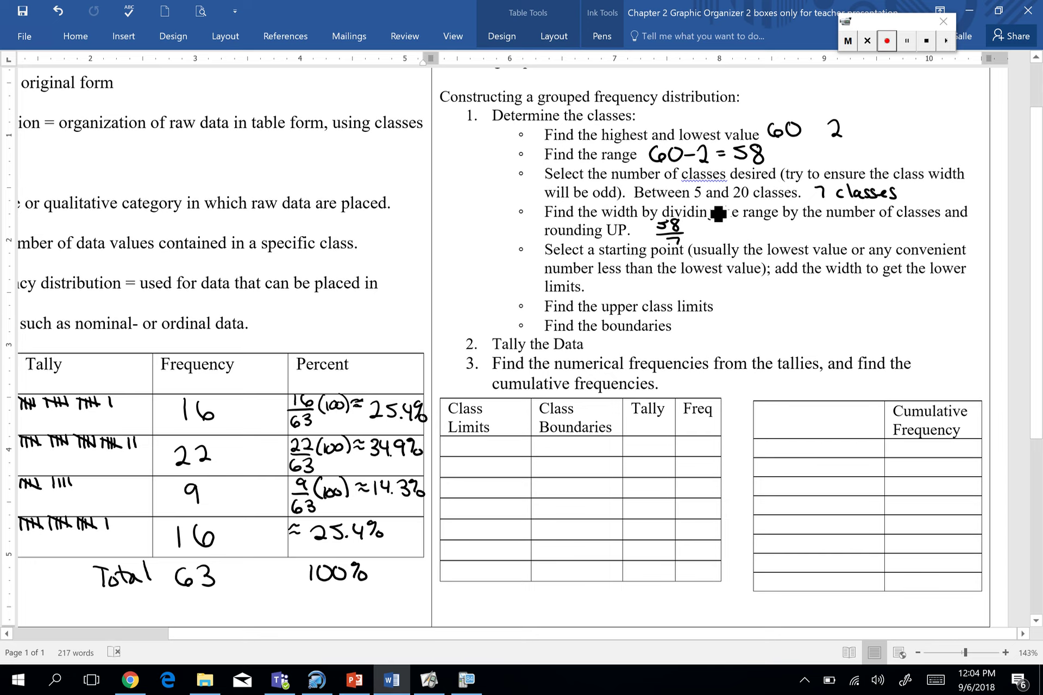
mouse_move(692, 231)
mouse_down()
mouse_move(716, 239)
mouse_move(724, 227)
mouse_move(739, 239)
mouse_up()
click(730, 238)
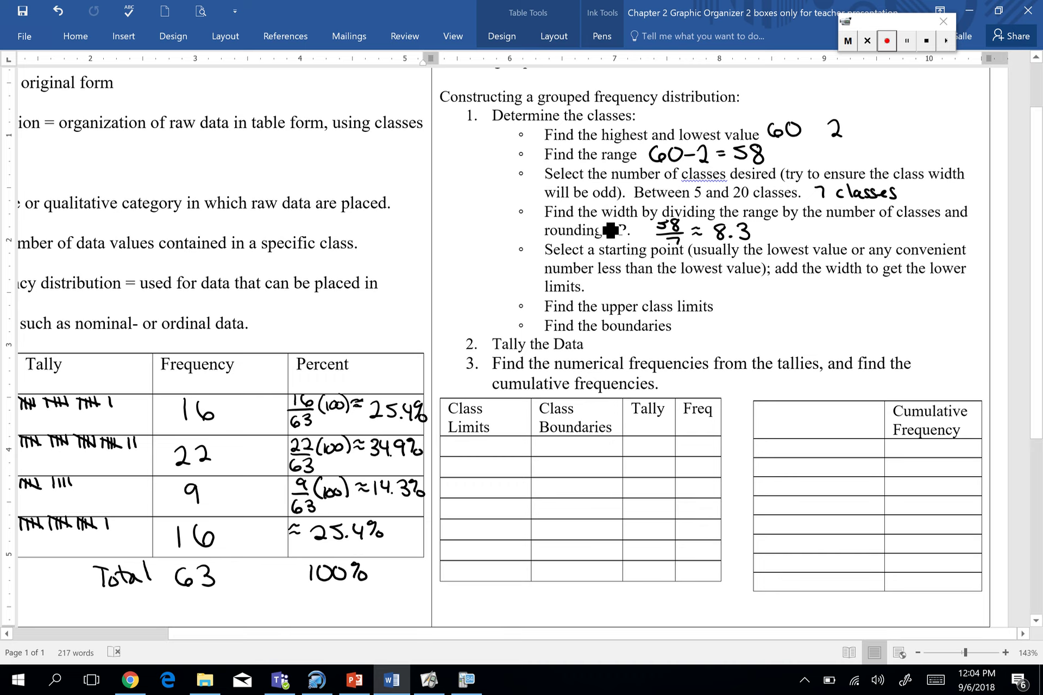
mouse_move(601, 220)
mouse_down()
mouse_move(634, 249)
mouse_move(612, 231)
mouse_up()
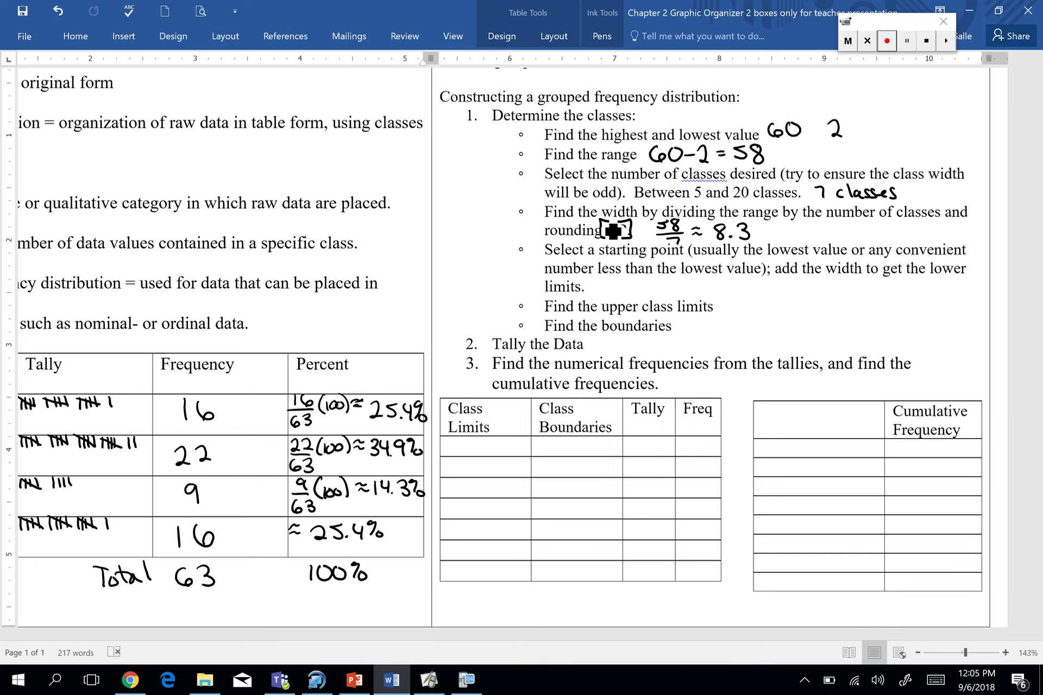
mouse_move(803, 224)
mouse_down()
mouse_move(814, 251)
mouse_move(797, 238)
mouse_move(824, 252)
mouse_move(820, 229)
mouse_move(786, 219)
mouse_up()
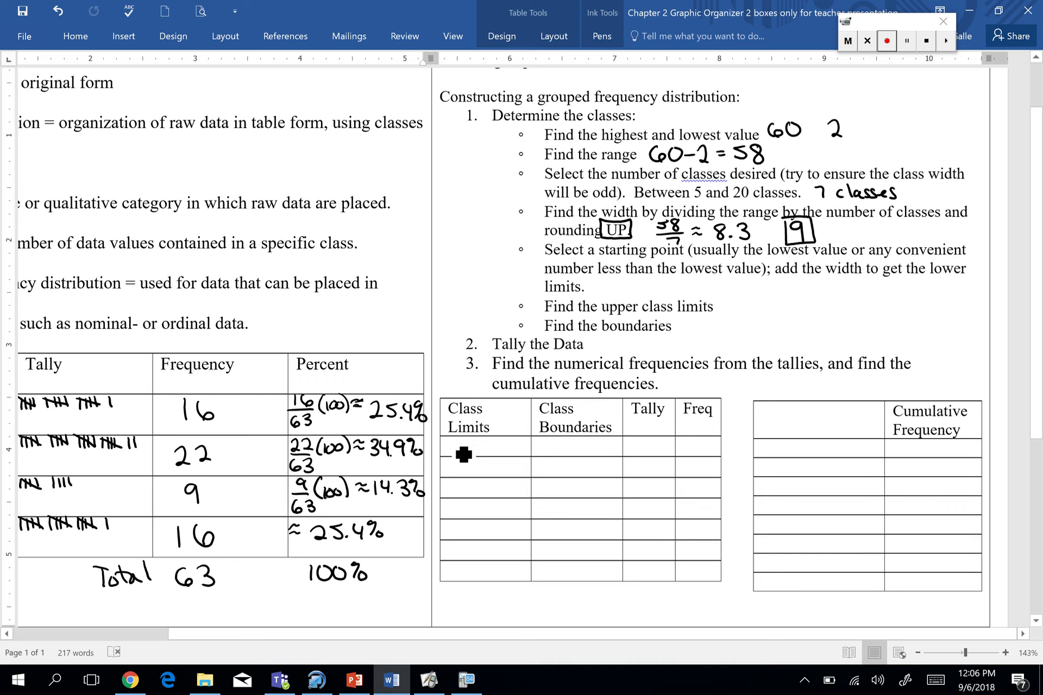
- Ink the first lower limit 2 and underline 'lower limits' and 'add the width to get'
drag(450, 441, 477, 464)
drag(971, 289, 943, 289)
drag(555, 306, 587, 305)
mouse_move(782, 290)
mouse_down()
mouse_move(907, 289)
mouse_move(951, 277)
mouse_up()
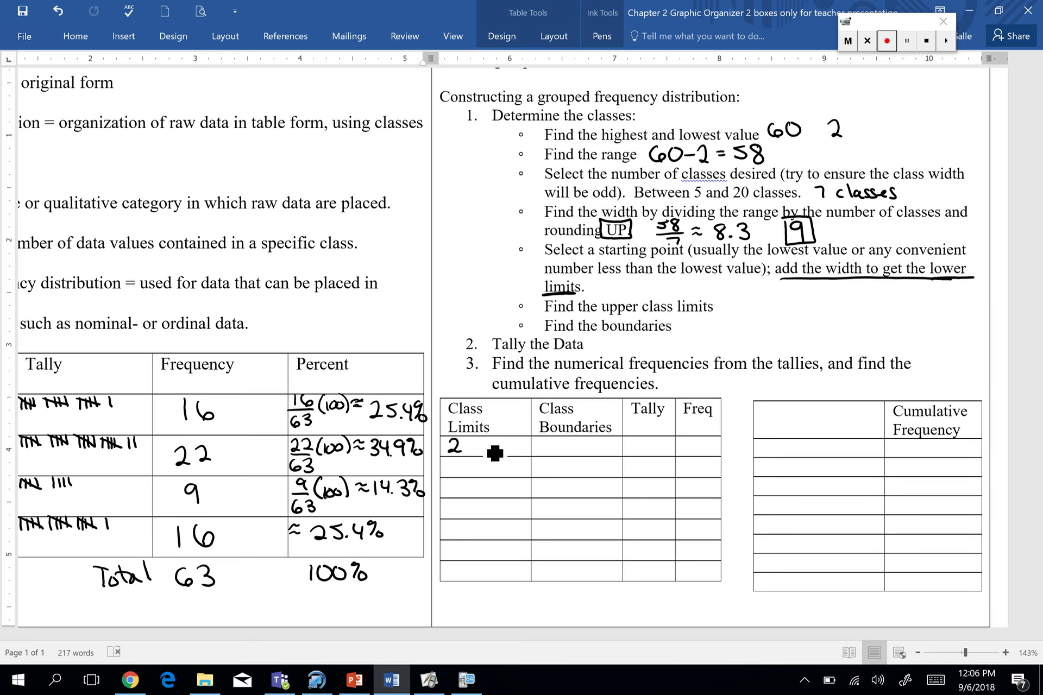
- Erase the mistaken -11 after 2, then ink lower limits 11, 20, 29, 38, 47, 56
mouse_move(471, 446)
mouse_down()
mouse_move(496, 456)
mouse_move(506, 414)
mouse_move(487, 455)
mouse_move(498, 456)
mouse_up()
drag(503, 446, 496, 449)
click(474, 447)
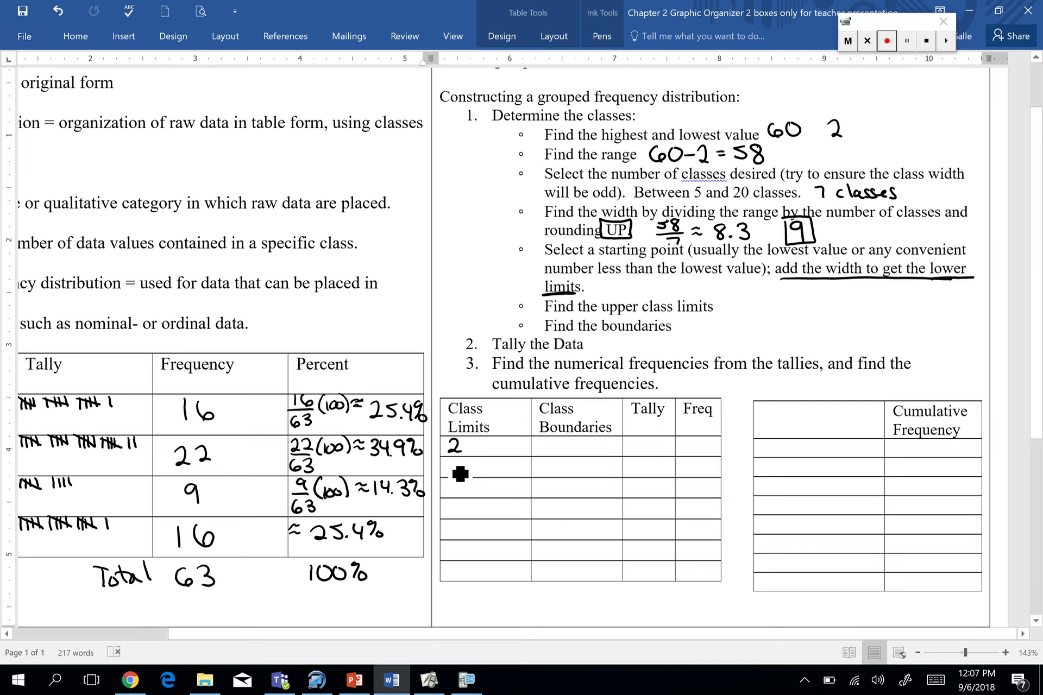
mouse_move(448, 460)
mouse_down()
mouse_move(456, 495)
mouse_move(467, 483)
mouse_move(456, 516)
mouse_move(466, 517)
mouse_move(445, 538)
mouse_move(465, 523)
mouse_move(453, 554)
mouse_up()
click(444, 545)
mouse_move(450, 543)
mouse_down()
mouse_move(450, 557)
mouse_move(461, 557)
mouse_move(450, 578)
mouse_move(481, 580)
mouse_move(471, 571)
mouse_up()
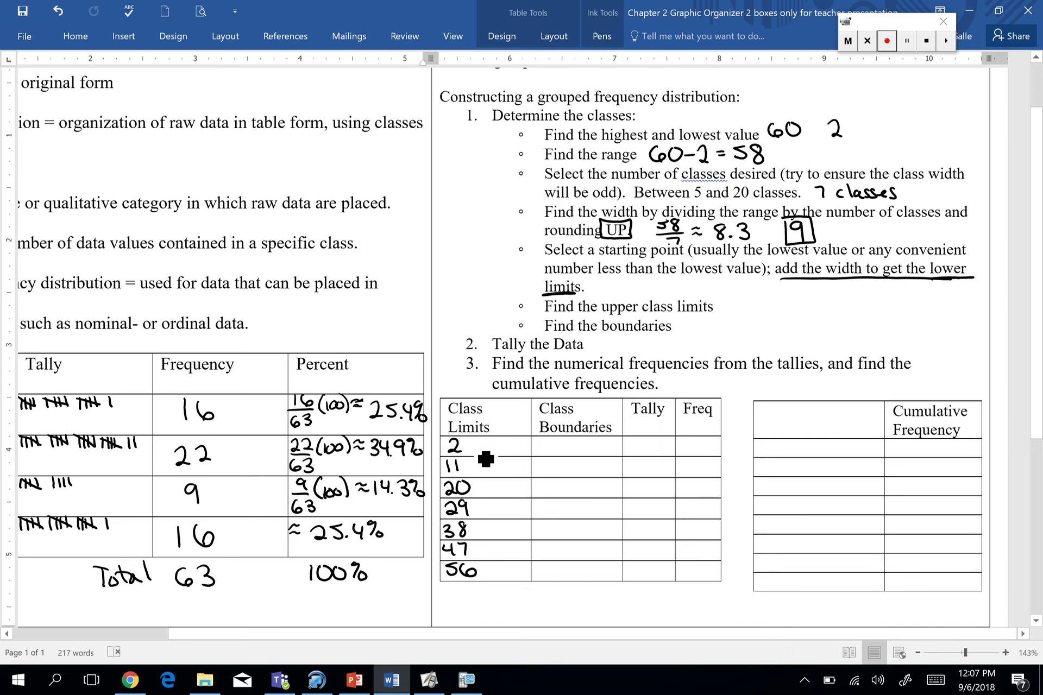
- Ink upper limits to make classes 2-10, 11-19, 20-28, 29-37, 38-46, 47-55 and 56-64
drag(470, 447, 512, 454)
mouse_move(471, 467)
mouse_down()
mouse_move(513, 471)
mouse_move(498, 503)
mouse_move(514, 500)
mouse_move(488, 524)
mouse_move(519, 514)
mouse_move(520, 530)
mouse_move(498, 552)
mouse_move(483, 530)
mouse_up()
click(472, 505)
drag(490, 524, 497, 532)
mouse_move(494, 523)
mouse_down()
mouse_move(519, 545)
mouse_move(488, 562)
mouse_move(524, 553)
mouse_move(502, 554)
mouse_up()
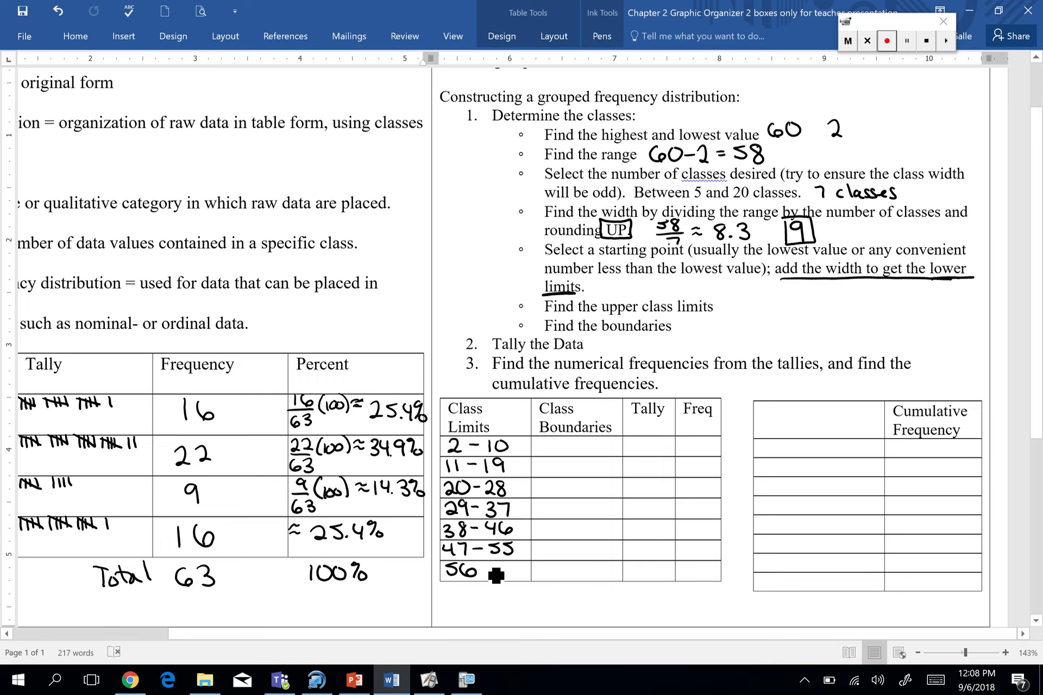
drag(478, 569, 487, 569)
drag(504, 565, 499, 573)
drag(514, 564, 515, 579)
- Ink class boundaries 1.5-10.5, 10.5-19.5 and 19.5-28.5 for the first three rows
mouse_move(536, 440)
mouse_down()
mouse_move(537, 452)
mouse_move(583, 451)
mouse_up()
click(543, 451)
mouse_move(594, 441)
mouse_down()
mouse_move(589, 451)
mouse_move(605, 451)
mouse_move(613, 439)
mouse_up()
click(601, 451)
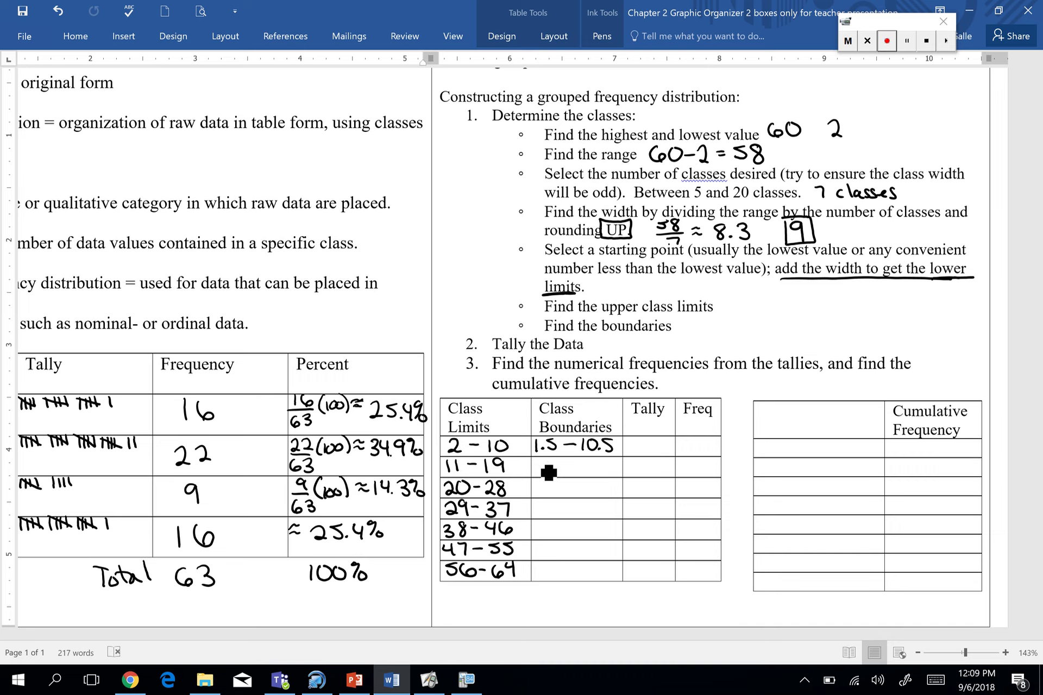
mouse_move(537, 462)
mouse_down()
mouse_move(537, 473)
mouse_move(547, 463)
mouse_move(580, 473)
mouse_up()
click(554, 472)
drag(590, 462, 601, 475)
click(599, 474)
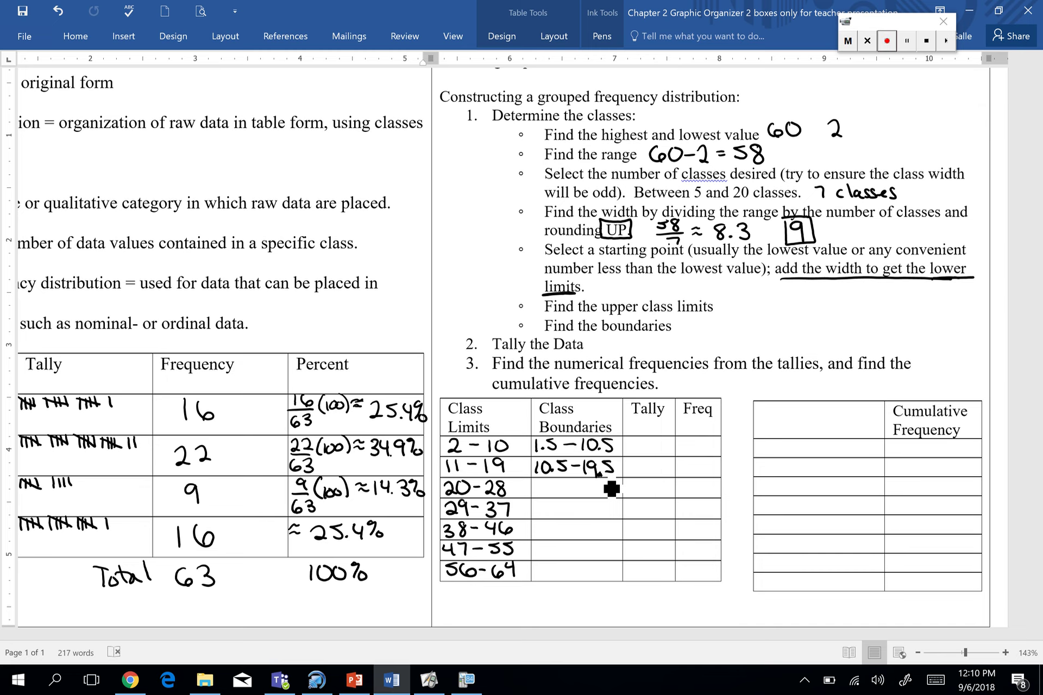
mouse_move(537, 483)
mouse_down()
mouse_move(536, 494)
mouse_move(580, 485)
mouse_move(585, 494)
mouse_move(593, 484)
mouse_move(603, 493)
mouse_move(613, 483)
mouse_up()
click(547, 494)
click(598, 492)
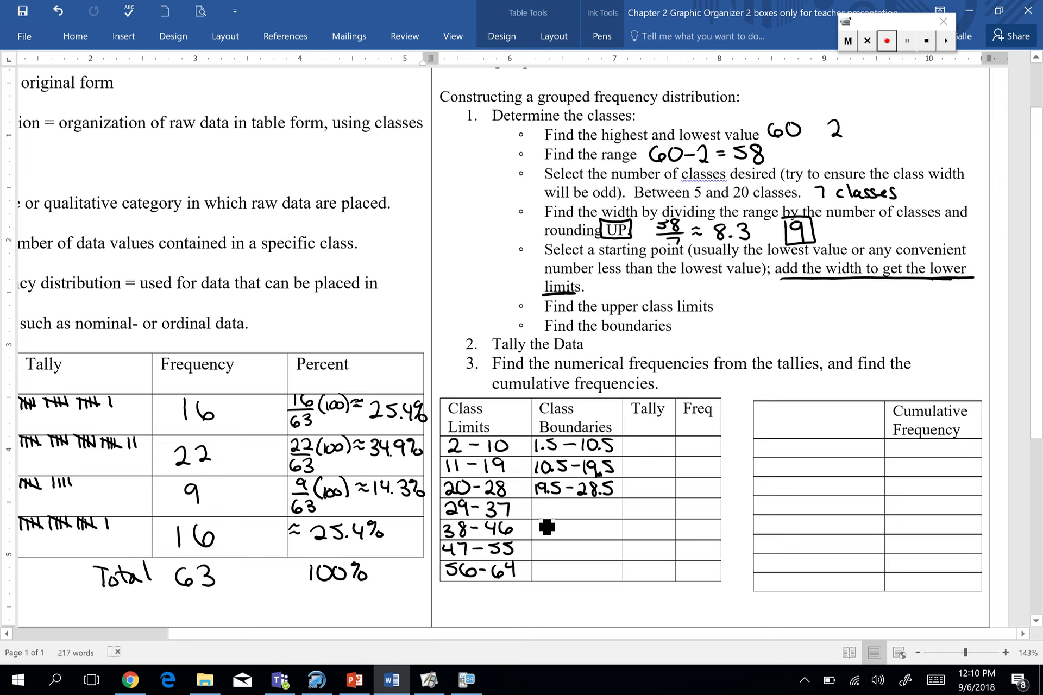
click(598, 494)
- Ink boundaries 28.5-37.5, 37.5-46.5 and 46.5-55.5 for the 29-37, 38-46 and 47-55 rows
drag(537, 505, 548, 515)
mouse_move(548, 503)
mouse_down()
mouse_move(559, 527)
mouse_move(608, 518)
mouse_up()
drag(534, 525, 536, 537)
mouse_move(542, 527)
mouse_down()
mouse_move(550, 548)
mouse_move(593, 538)
mouse_up()
click(557, 537)
mouse_move(602, 525)
mouse_down()
mouse_move(597, 535)
mouse_move(607, 537)
mouse_up()
click(602, 536)
drag(535, 545, 538, 557)
mouse_move(549, 544)
mouse_down()
mouse_move(546, 555)
mouse_move(559, 555)
mouse_up()
click(555, 556)
drag(568, 551, 595, 556)
click(609, 546)
click(606, 557)
drag(620, 544, 613, 556)
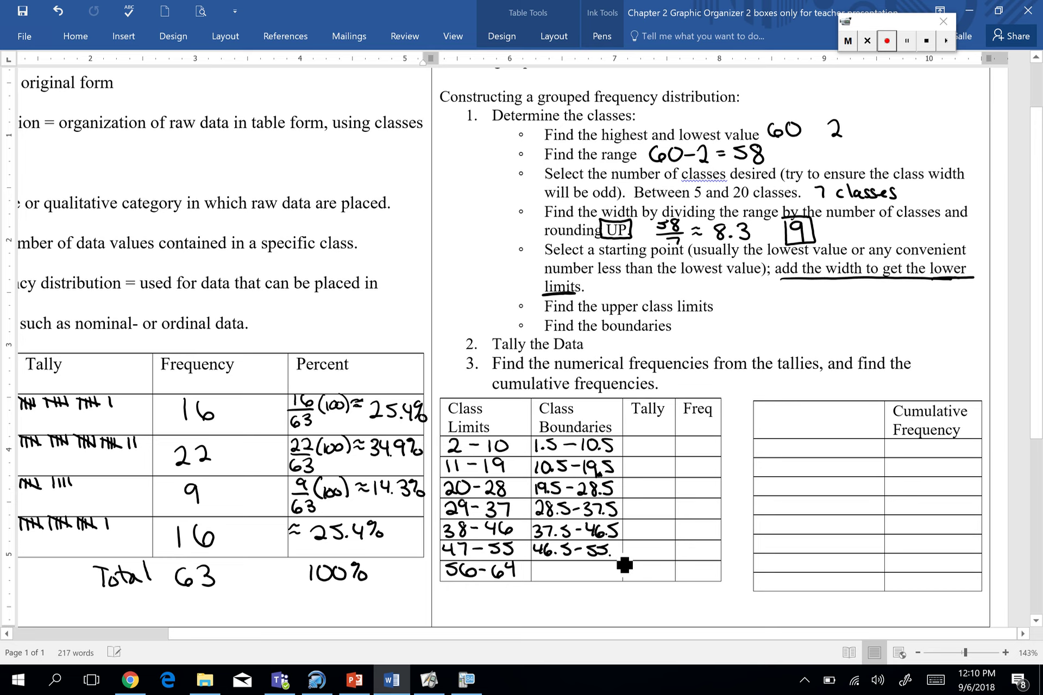
- Ink 55.5-64.5 for the 56-64 row and erase the miswritten strokes there
mouse_move(542, 565)
mouse_down()
mouse_move(535, 578)
mouse_move(580, 571)
mouse_up()
click(555, 577)
mouse_move(588, 566)
mouse_down()
mouse_move(585, 578)
mouse_move(604, 574)
mouse_up()
click(609, 577)
mouse_move(602, 565)
mouse_down()
mouse_move(602, 578)
mouse_move(613, 578)
mouse_move(625, 563)
mouse_up()
mouse_move(571, 573)
mouse_down()
mouse_move(560, 577)
mouse_move(568, 565)
mouse_move(578, 571)
mouse_up()
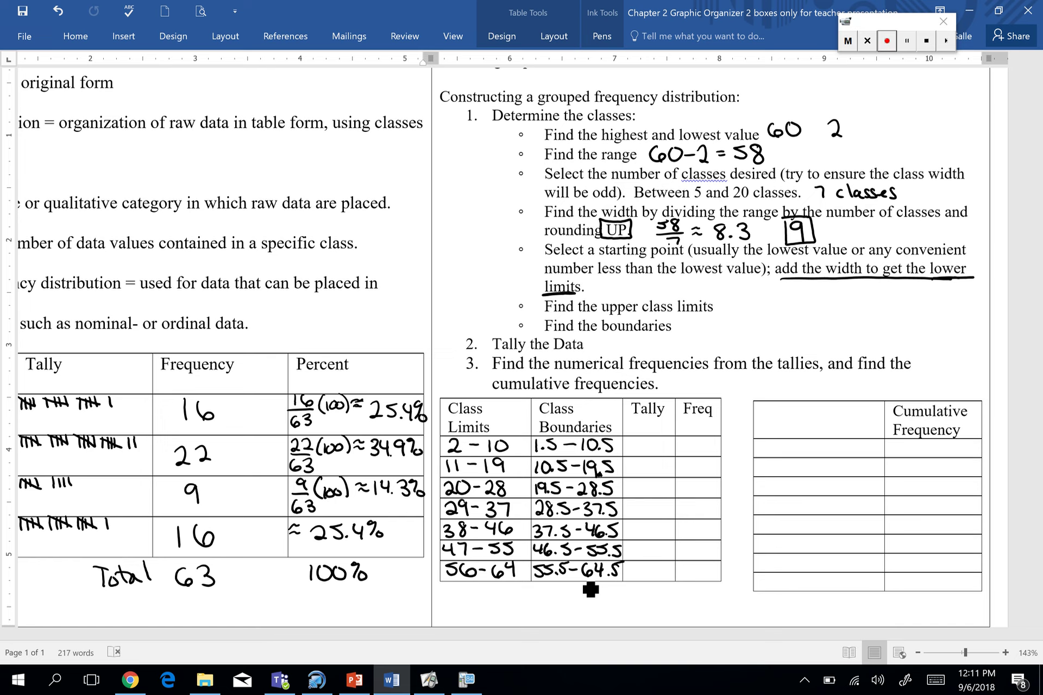
- Minimize Word and launch TI-SmartView CE from its desktop shortcut
key(super+d)
click(29, 342)
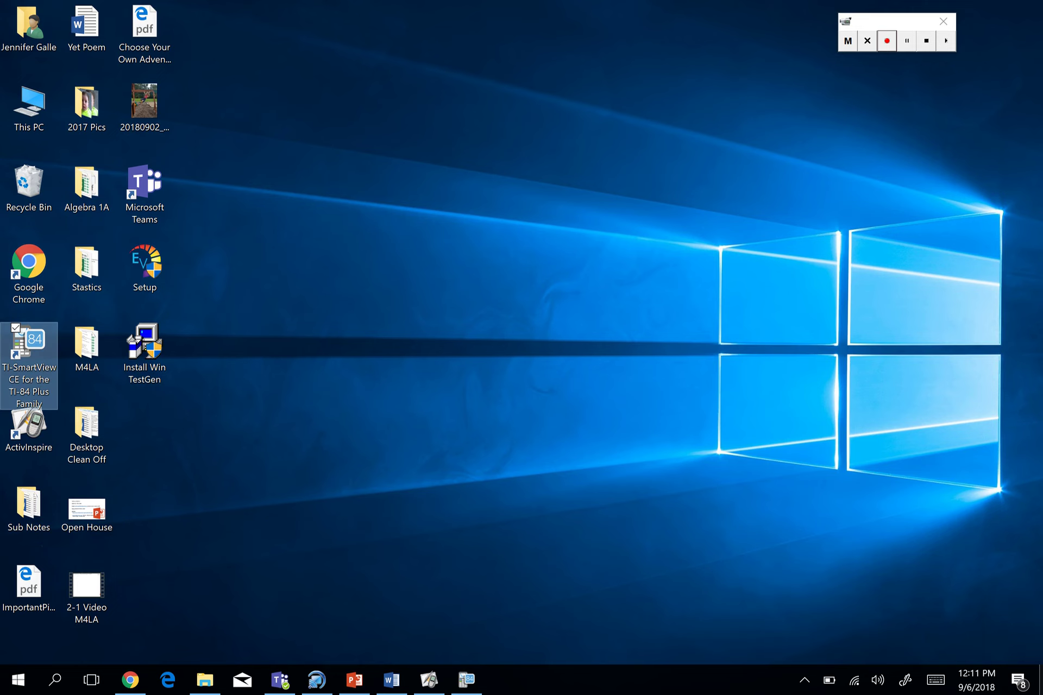
key(Return)
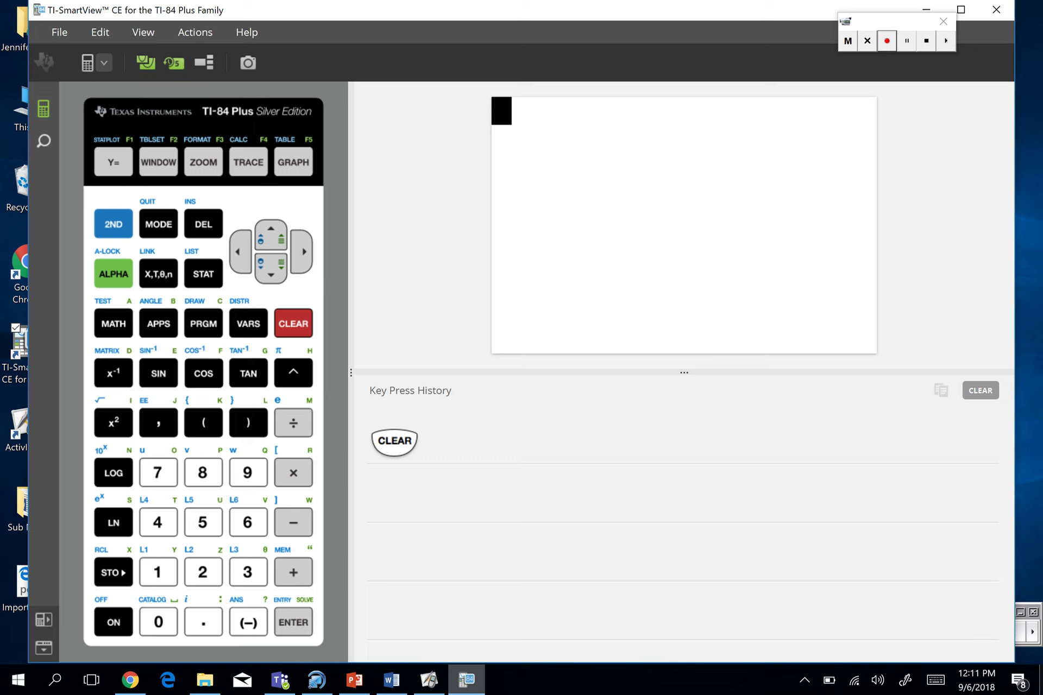
- Open the STAT 1:Edit list editor and move to the L1 list header
click(204, 274)
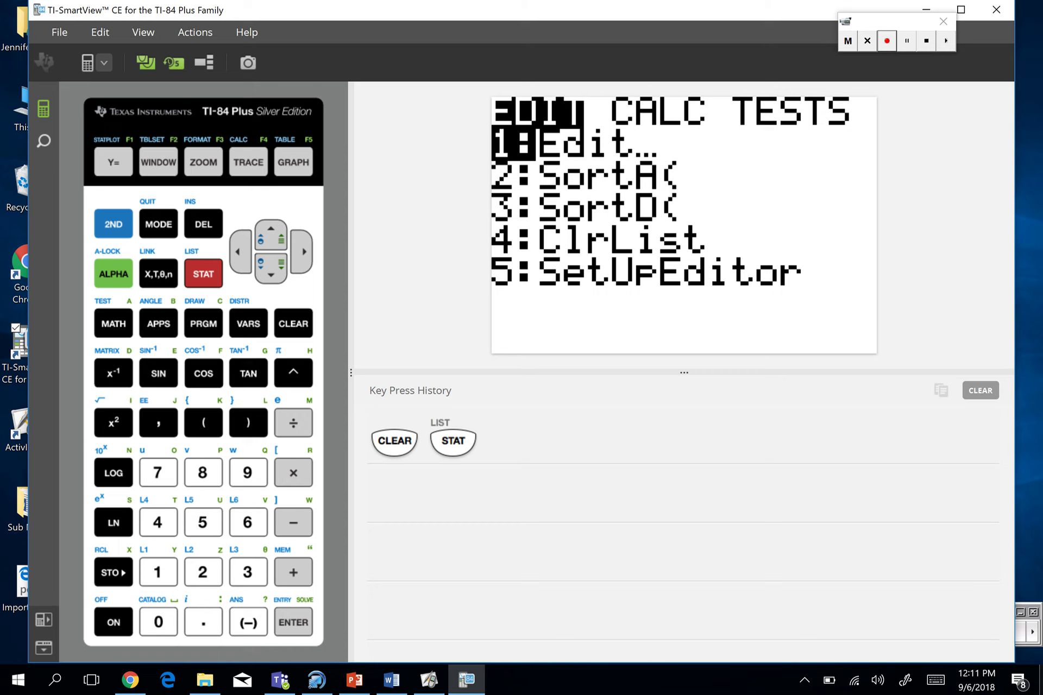
key(Return)
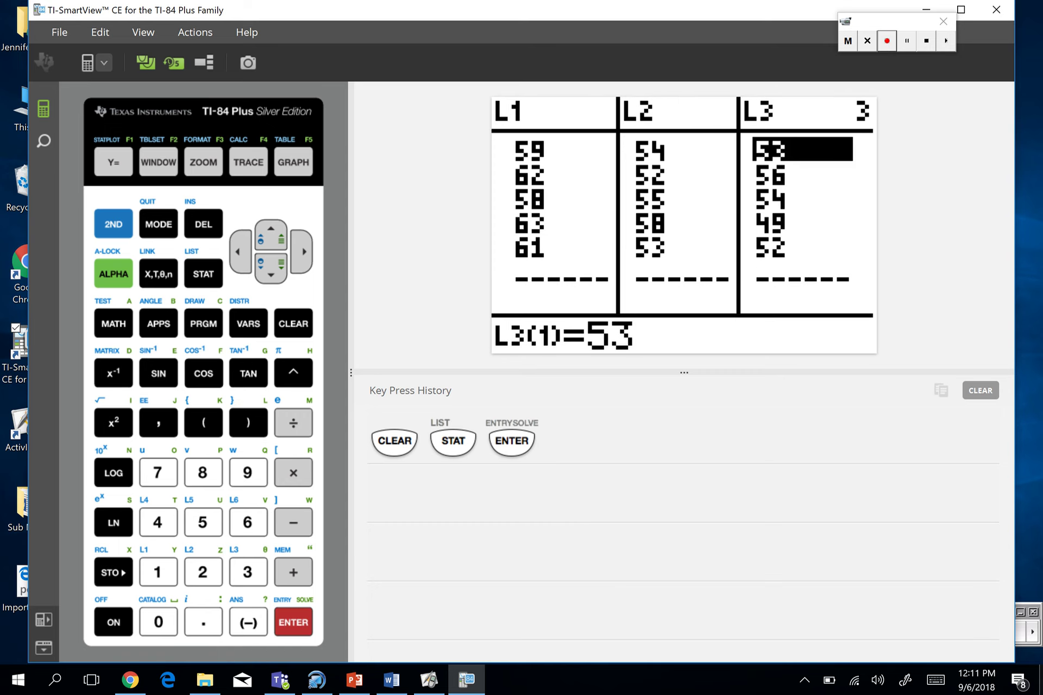
key(Left)
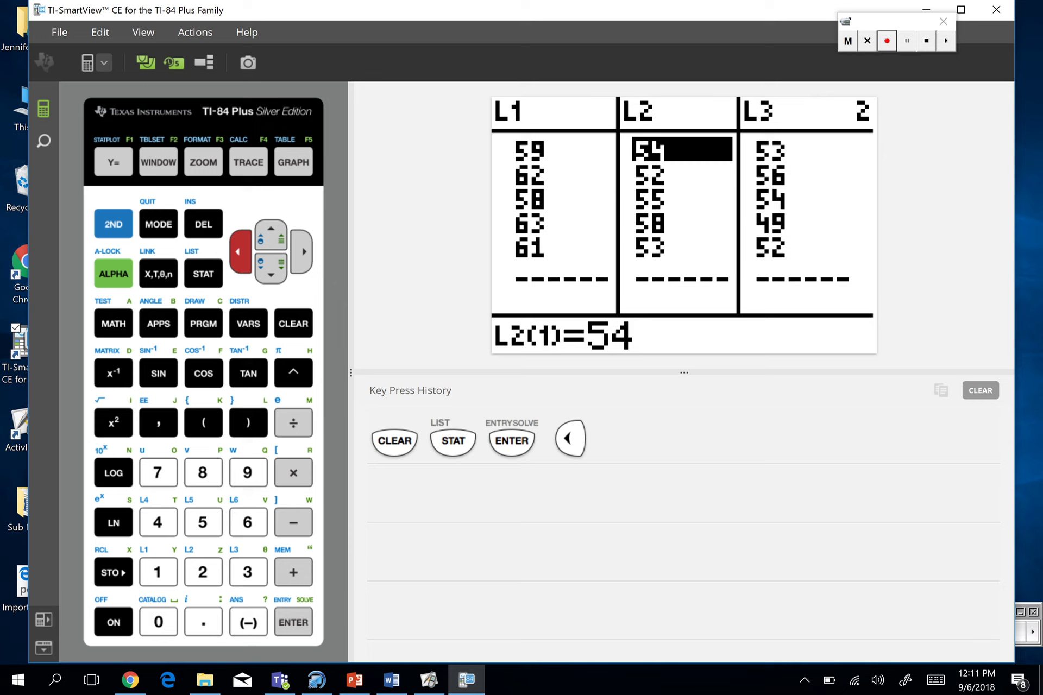
key(Left)
key(Up)
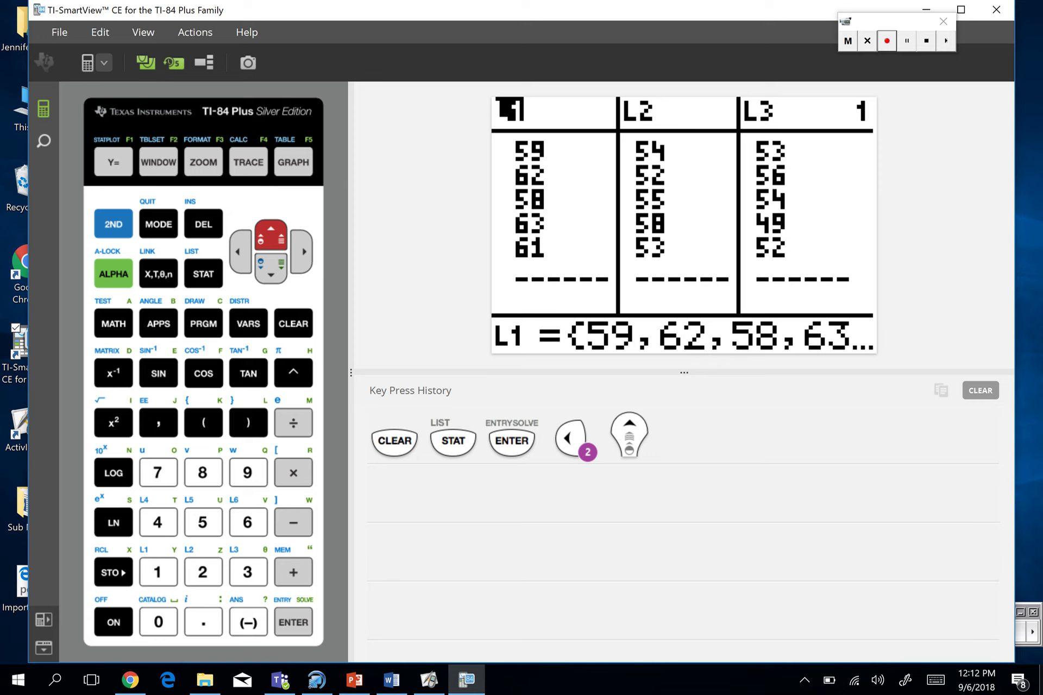
- Clear list L1 and key in the 55 new values, ending 9, 7, 17, 15, 8, 10
key(Escape)
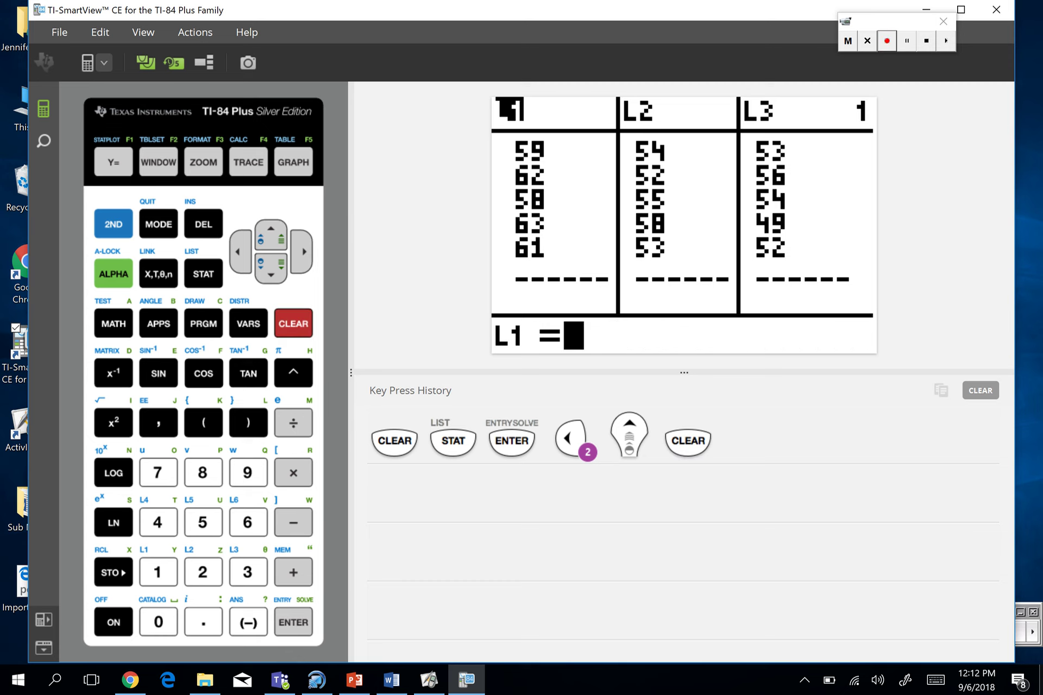
key(Return)
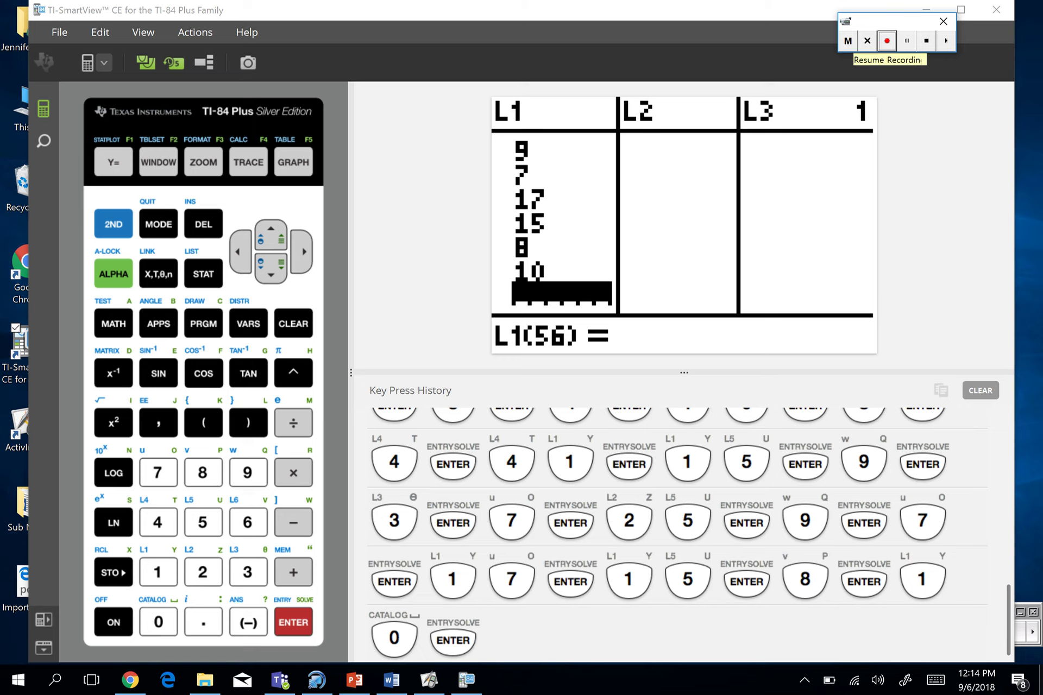
key(Up)
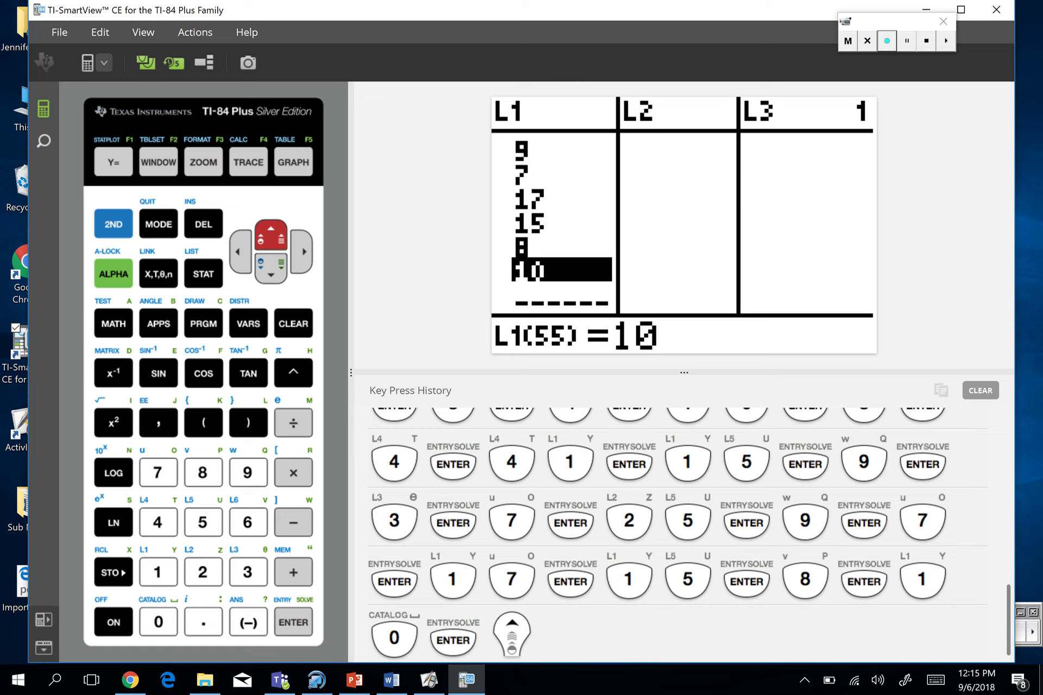
- Quit to the home screen and run SortA(L1) to sort L1 in ascending order
click(113, 223)
click(158, 224)
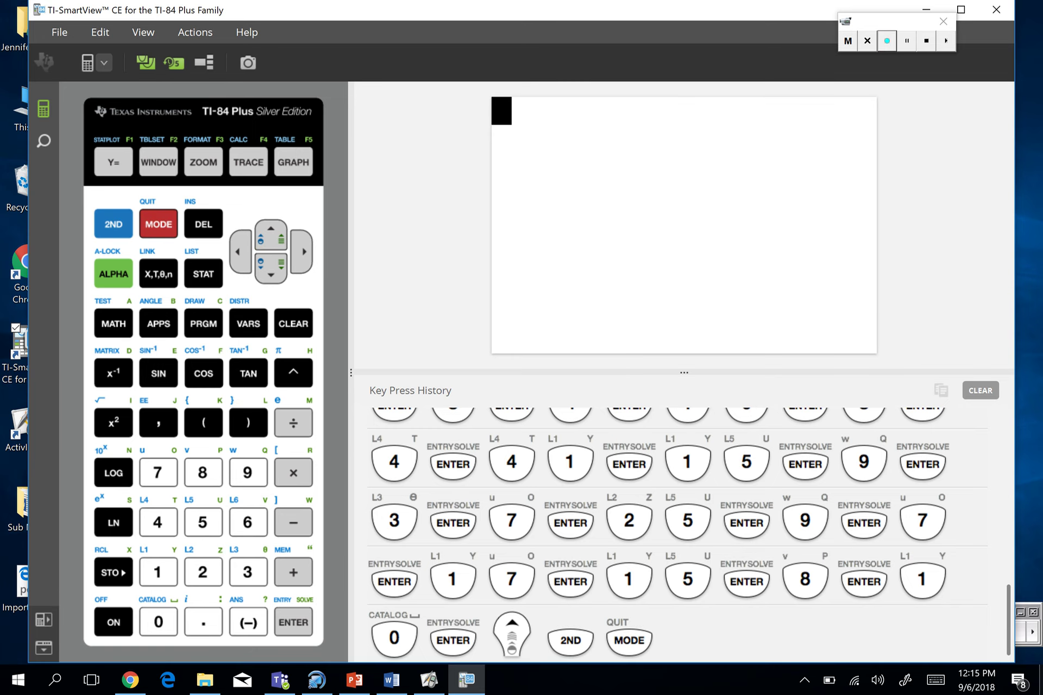
click(203, 274)
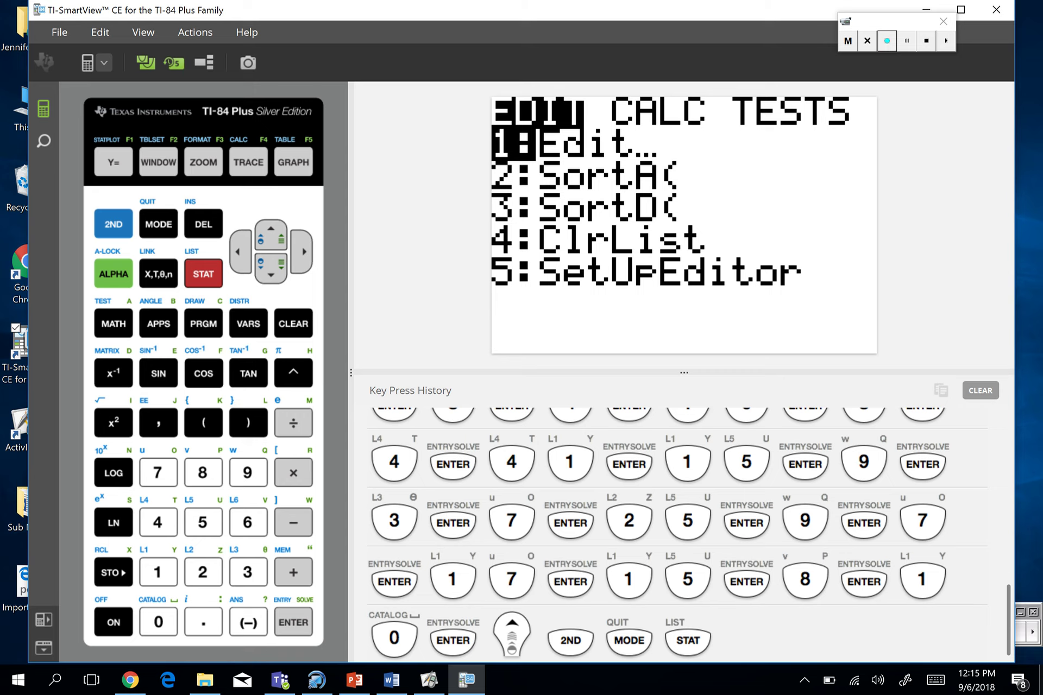
key(Down)
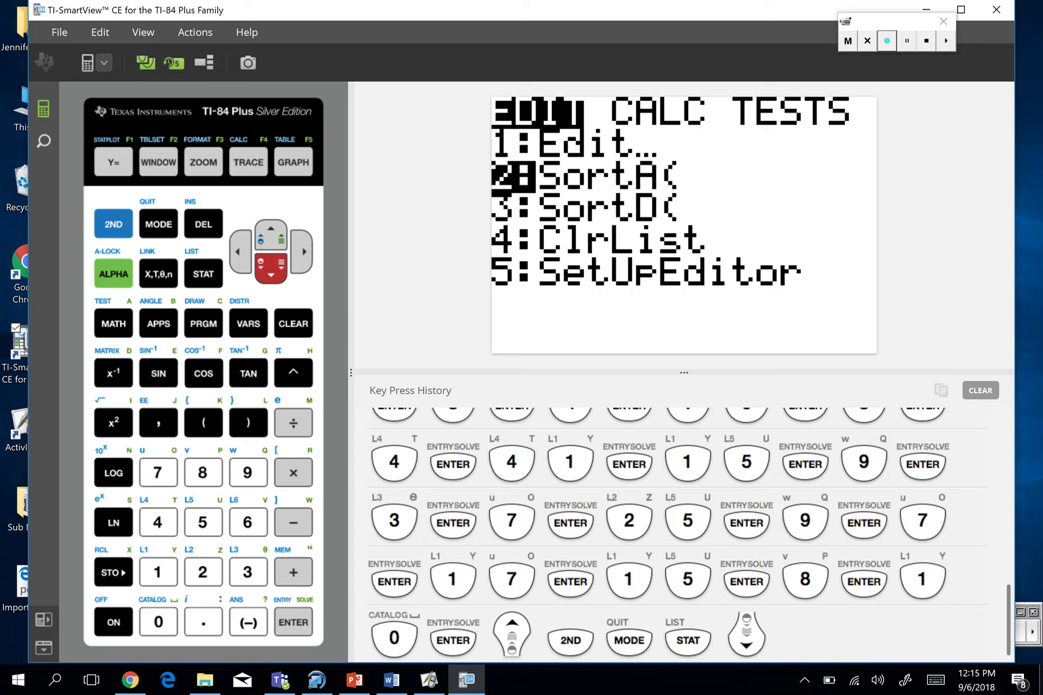
key(Down)
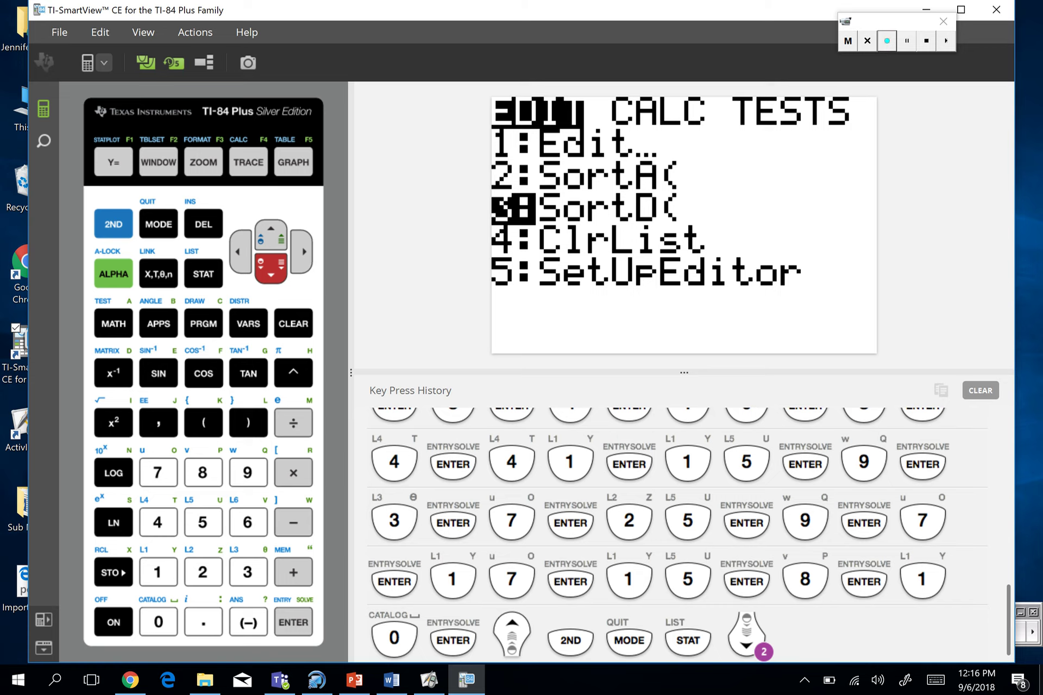
key(2)
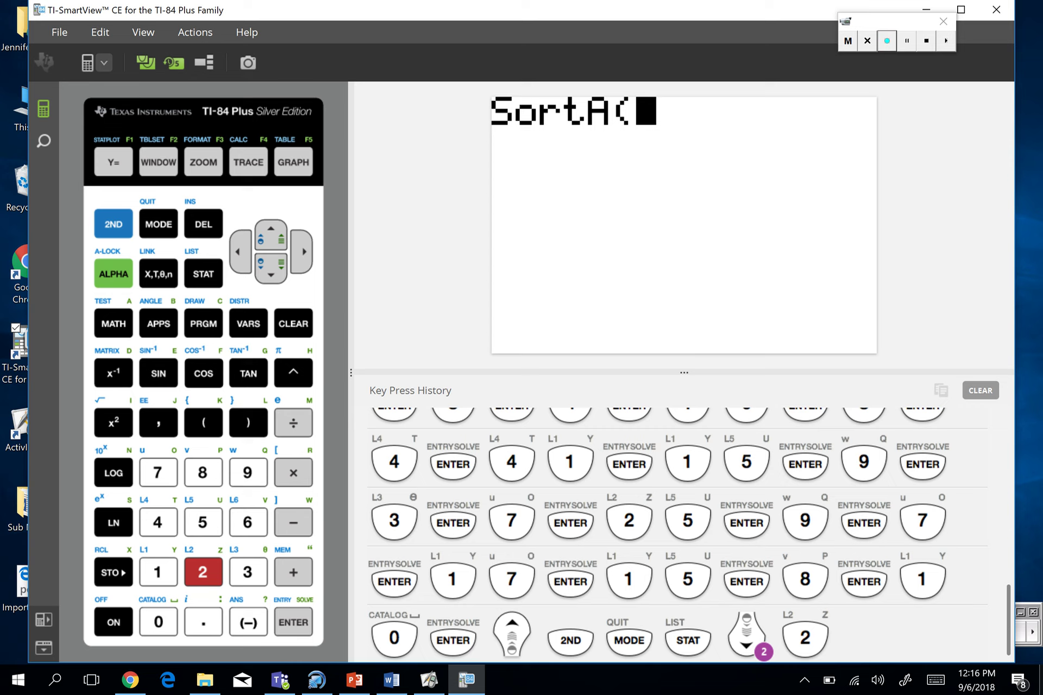
key(shift)
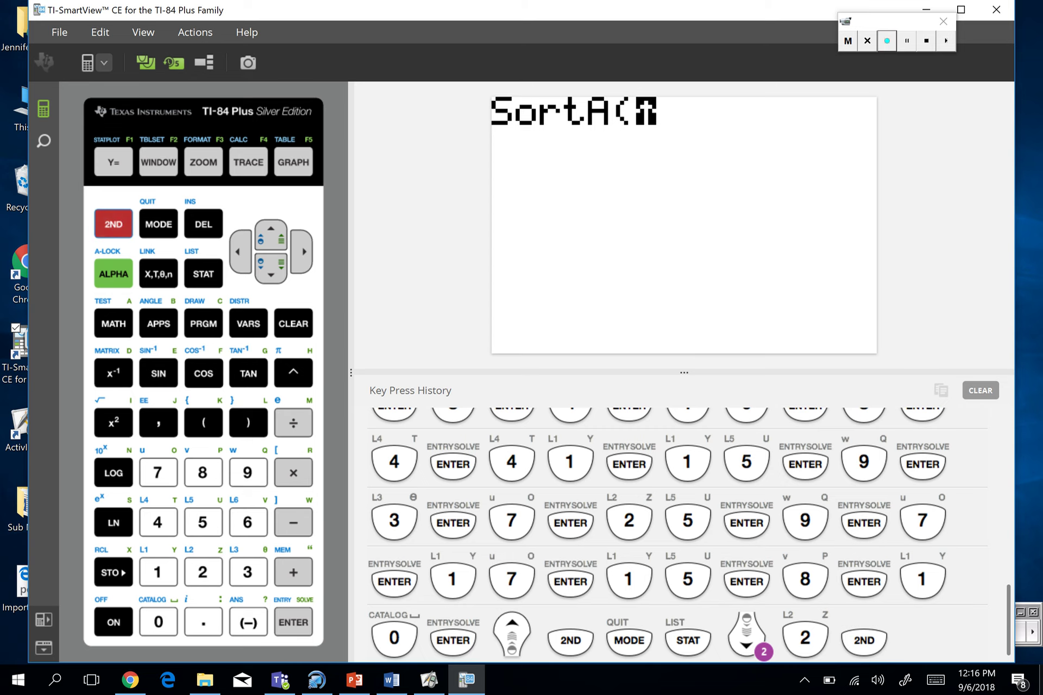
key(1)
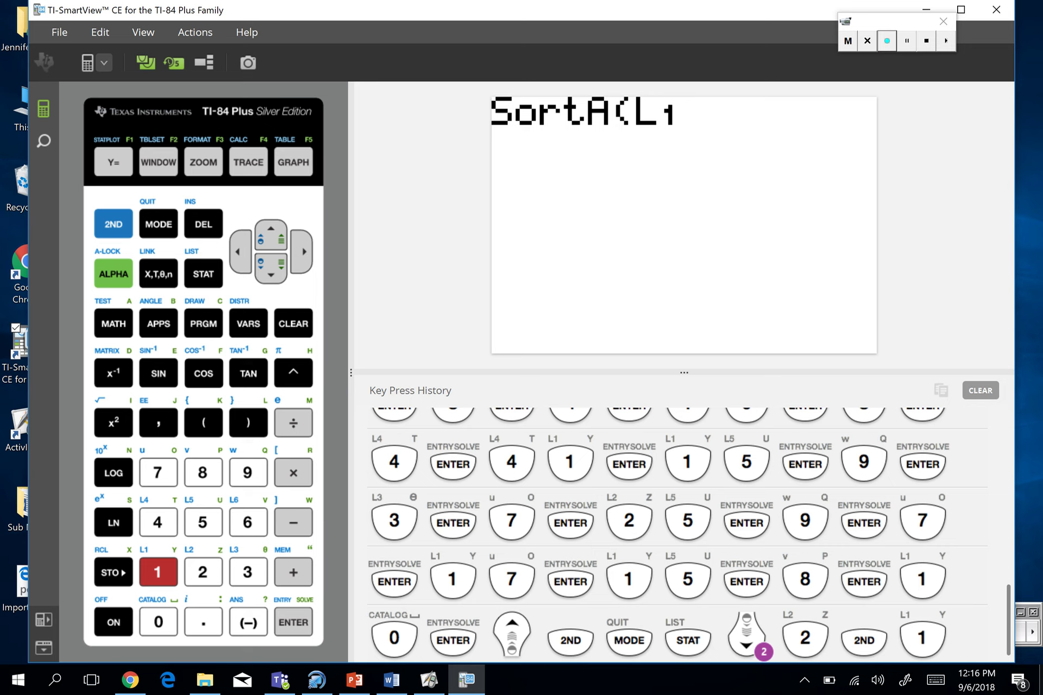
text())
key(Return)
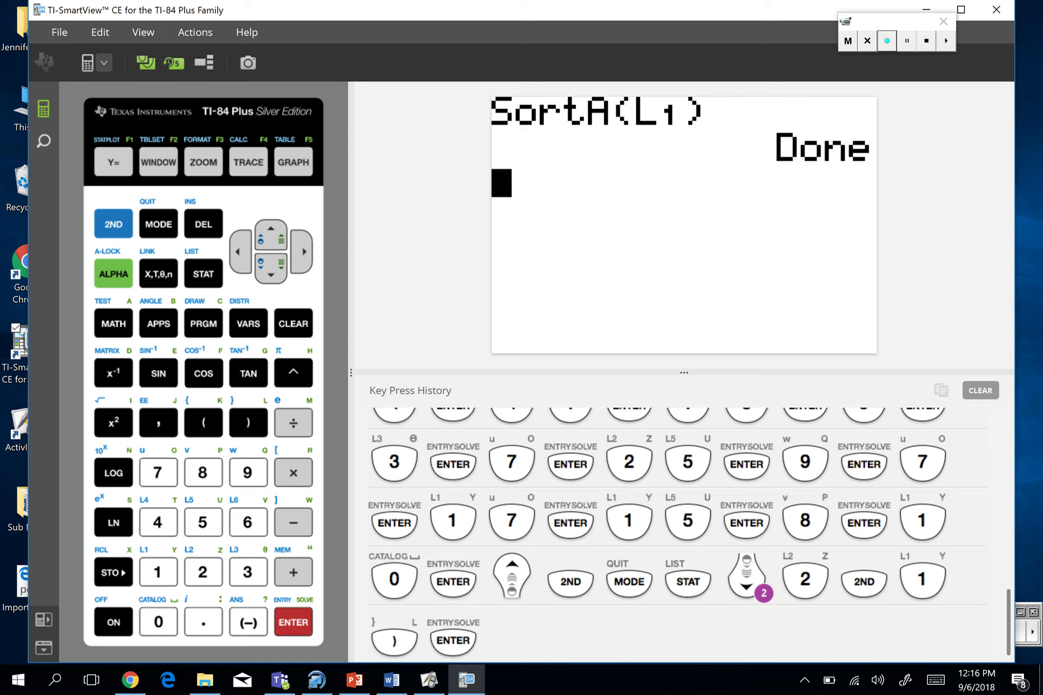
- Reopen the list editor to view sorted L1 (2, 2, 2, 2, 3, 4, 4), glancing at the Word handout
click(203, 274)
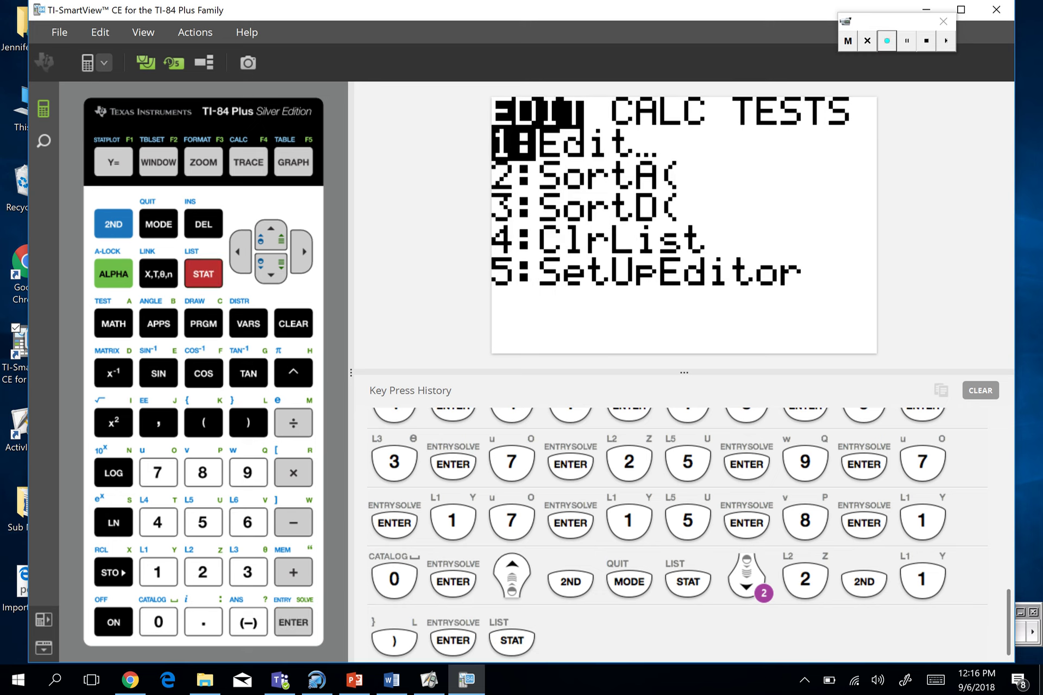
key(Return)
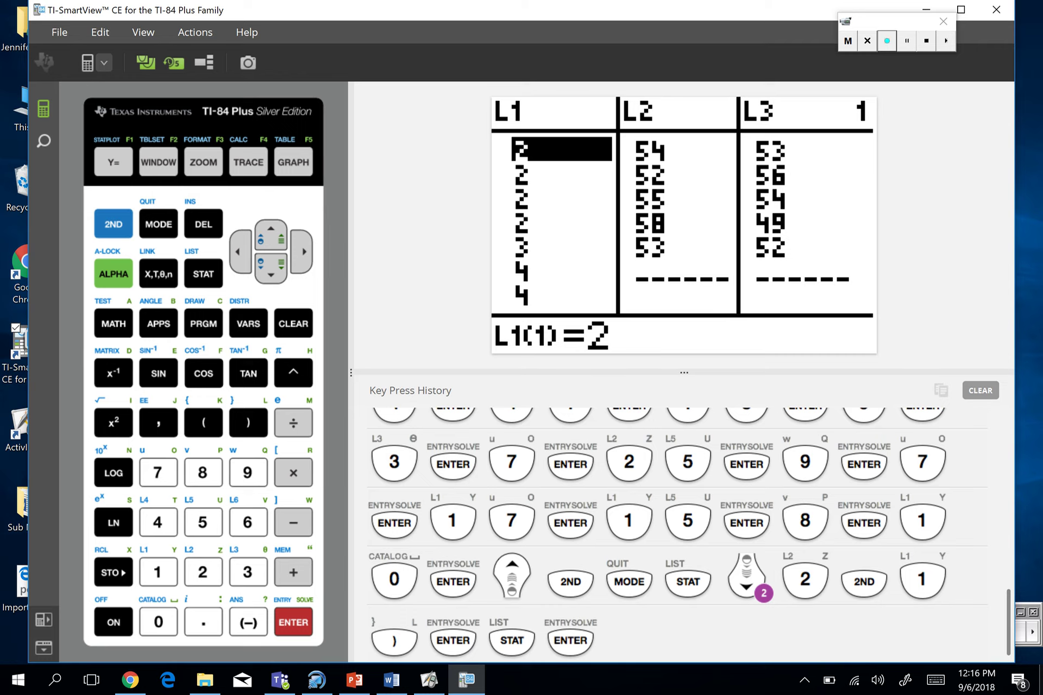
click(391, 680)
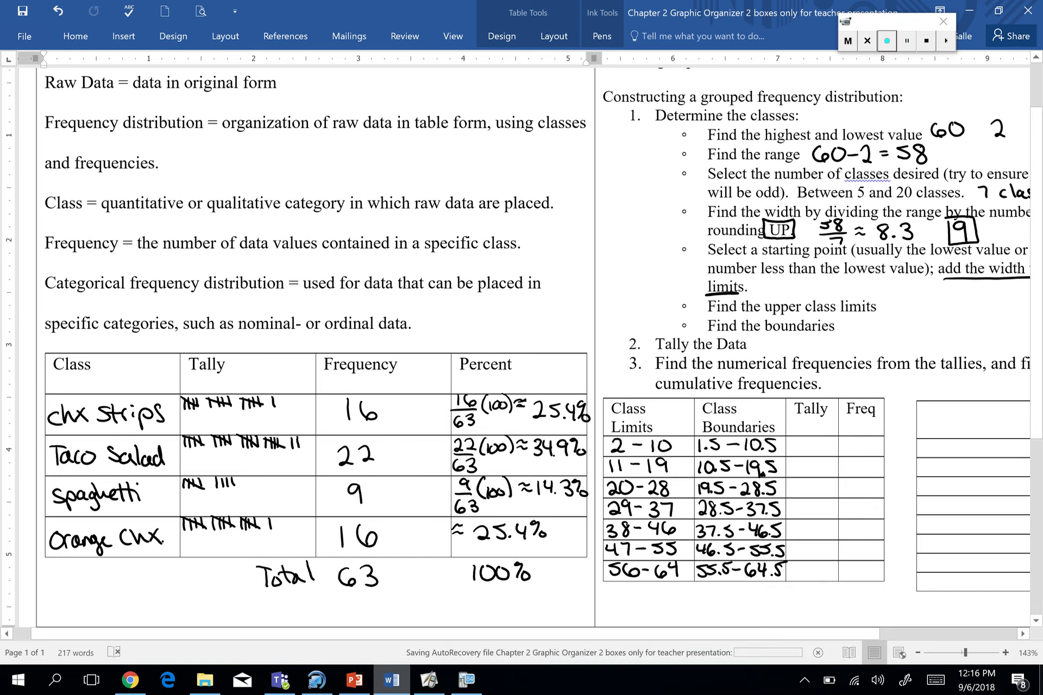
key(alt+Tab)
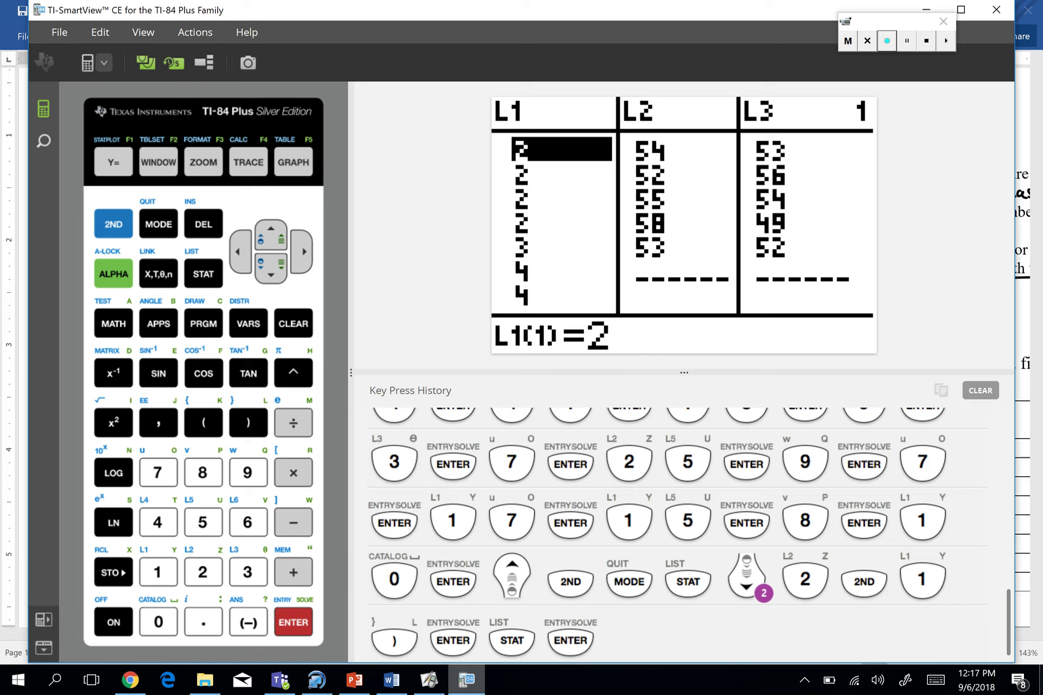
- Return to Word with Freq reading 34, 12, 6, 1, 1, 0, 1 and reveal the Cumulative Frequency table
click(906, 41)
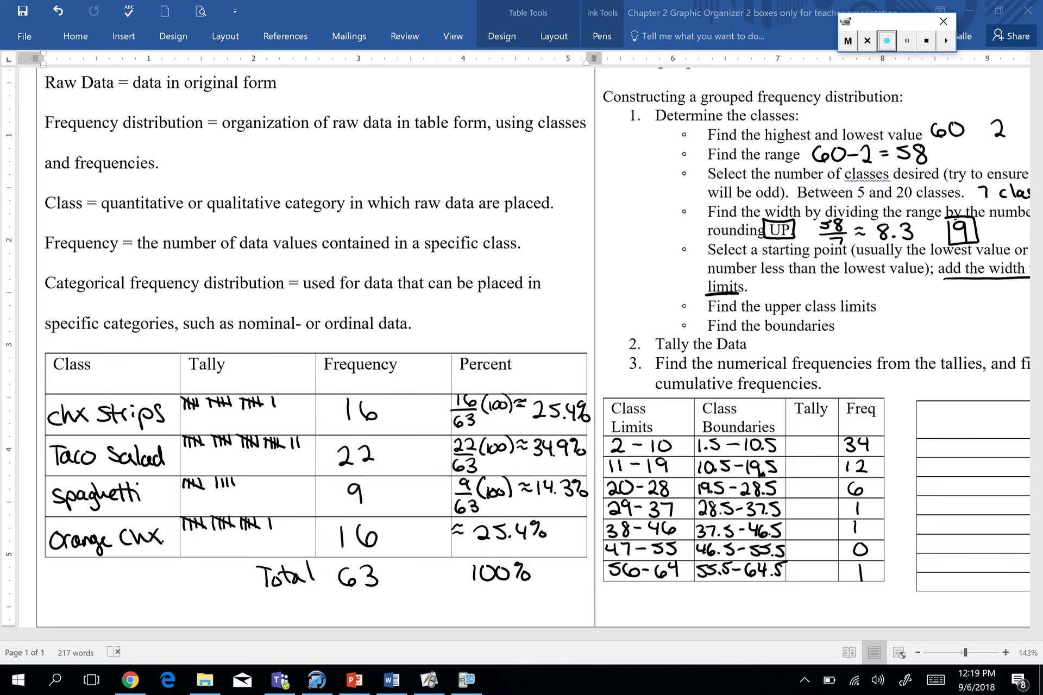
scroll(942, 637, right, 3)
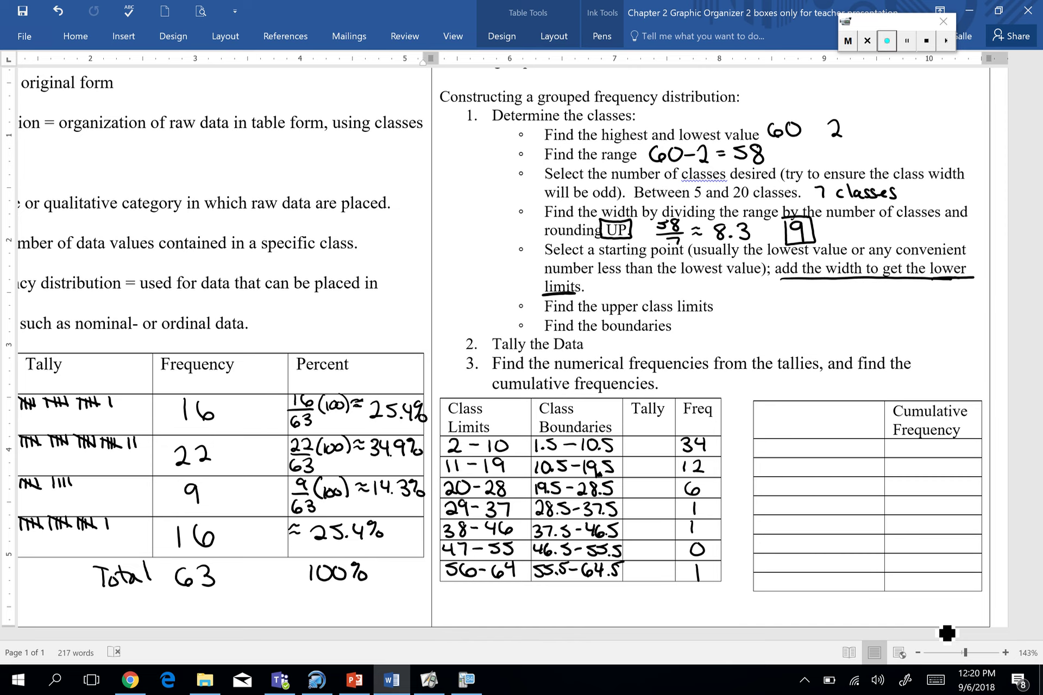
- Handwrite 'Class Boundaries' as the heading, then 'Less than 1.5' with cumulative frequency 0
mouse_move(767, 415)
mouse_down()
mouse_move(763, 426)
mouse_move(798, 435)
mouse_move(788, 422)
mouse_move(830, 436)
mouse_move(815, 430)
mouse_move(891, 427)
mouse_move(898, 443)
mouse_up()
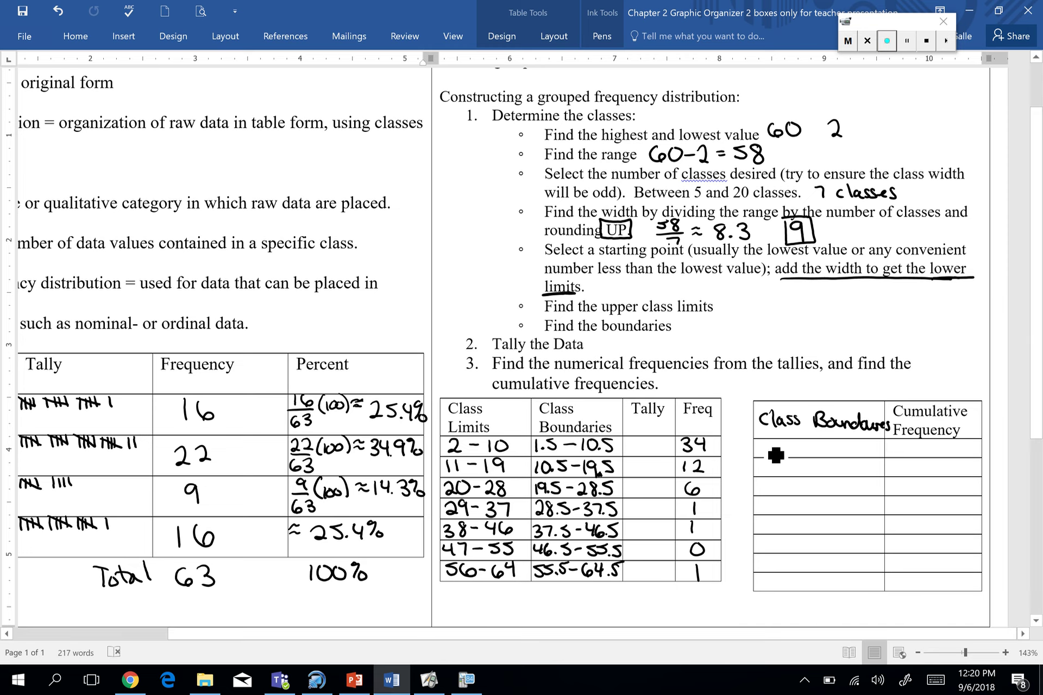
mouse_move(765, 441)
mouse_down()
mouse_move(784, 466)
mouse_move(811, 453)
mouse_move(849, 466)
mouse_move(882, 475)
mouse_up()
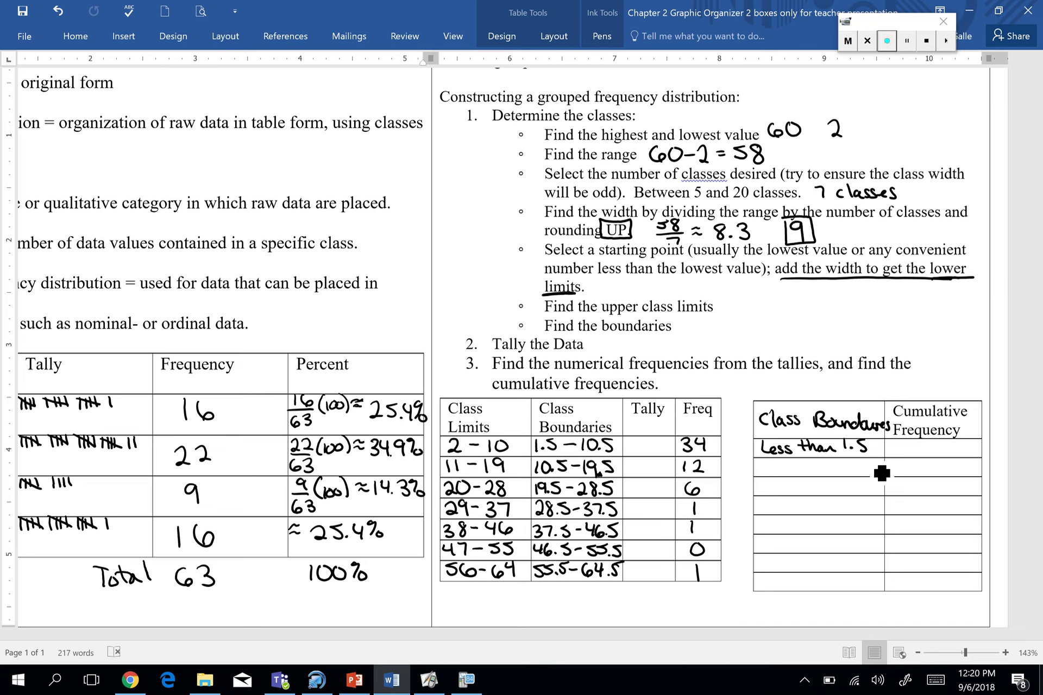
mouse_move(928, 443)
mouse_down()
mouse_move(919, 455)
mouse_move(929, 442)
mouse_up()
- Circle 1.5, bracket the upper boundaries, and ink 'Less than 10.5' with cumulative frequency 34
drag(557, 437, 543, 456)
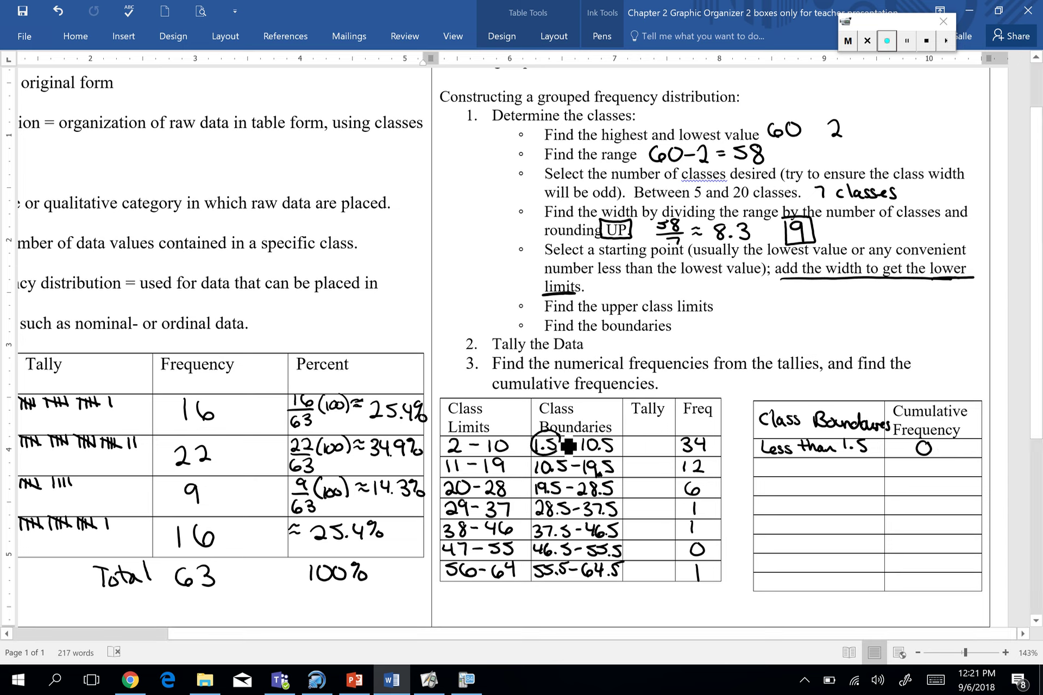
mouse_move(622, 440)
mouse_down()
mouse_move(591, 453)
mouse_move(585, 494)
mouse_move(584, 580)
mouse_move(616, 603)
mouse_move(632, 590)
mouse_move(634, 451)
mouse_up()
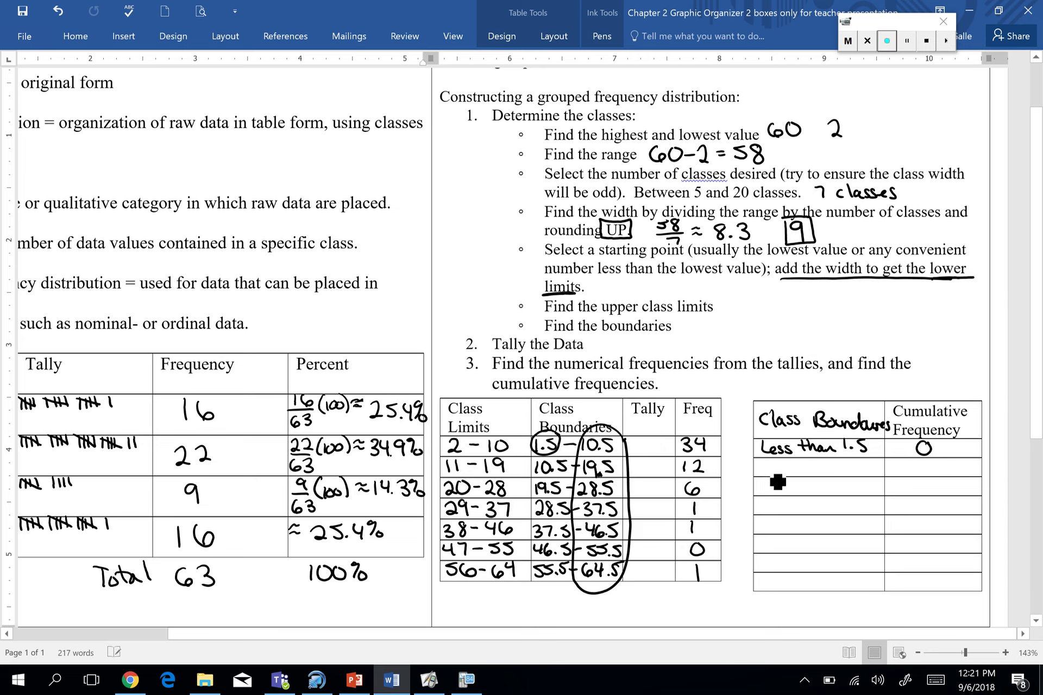
mouse_move(762, 461)
mouse_down()
mouse_move(790, 484)
mouse_move(822, 472)
mouse_move(835, 485)
mouse_move(871, 485)
mouse_move(857, 479)
mouse_move(878, 490)
mouse_up()
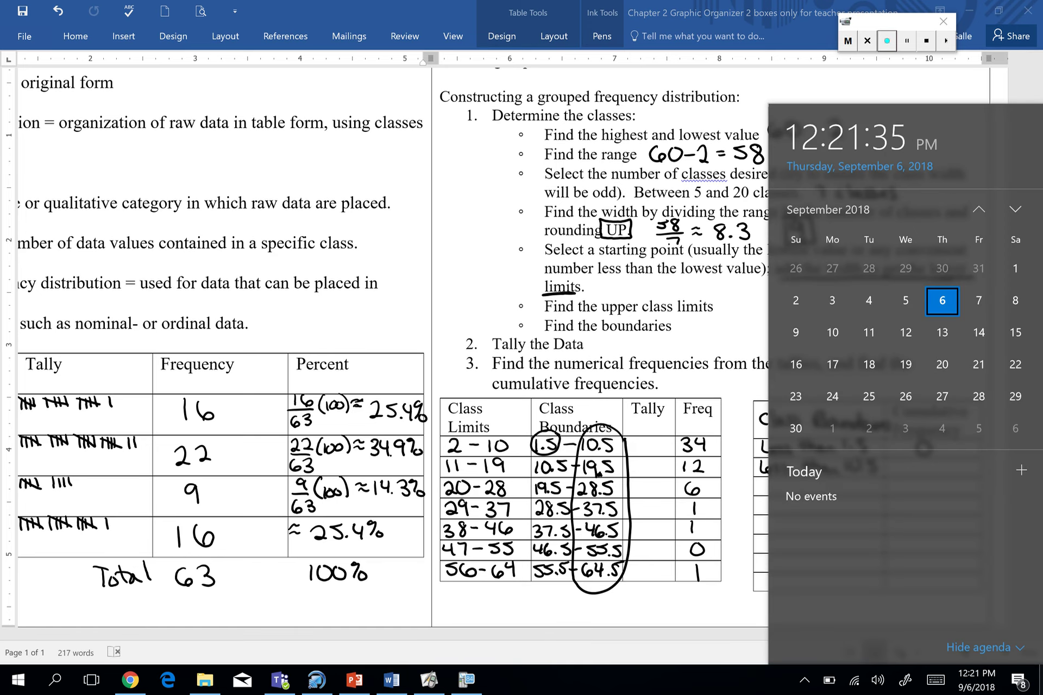
click(765, 489)
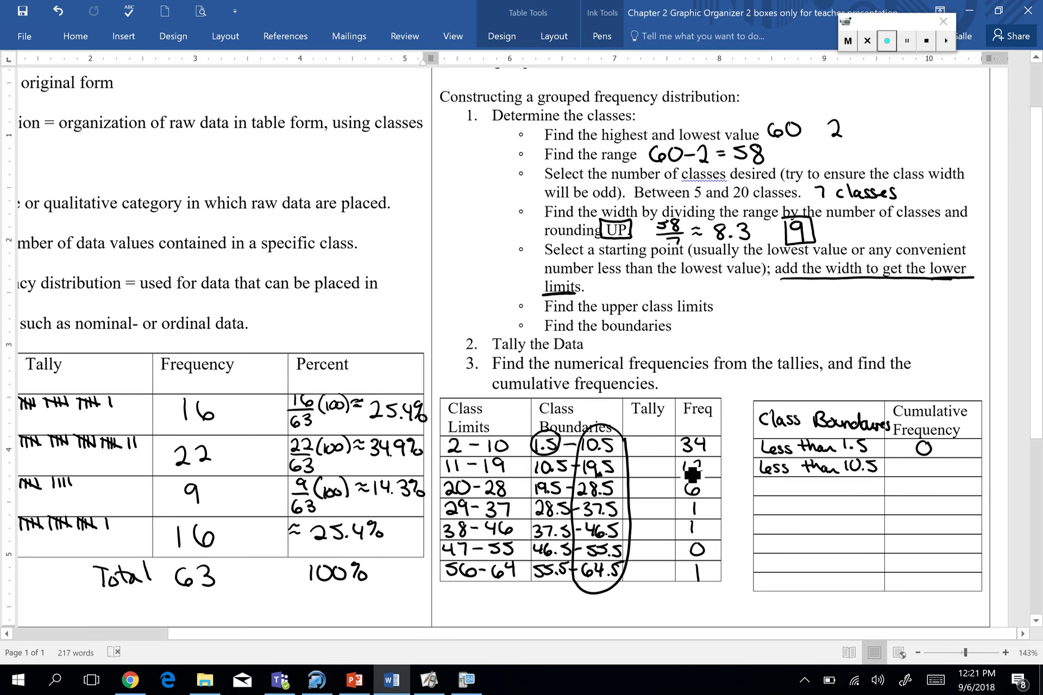
mouse_move(913, 461)
mouse_down()
mouse_move(916, 474)
mouse_move(937, 469)
mouse_up()
drag(934, 459, 934, 475)
- Ink the next row as 'Less than 19.5' with cumulative frequency 46
click(976, 680)
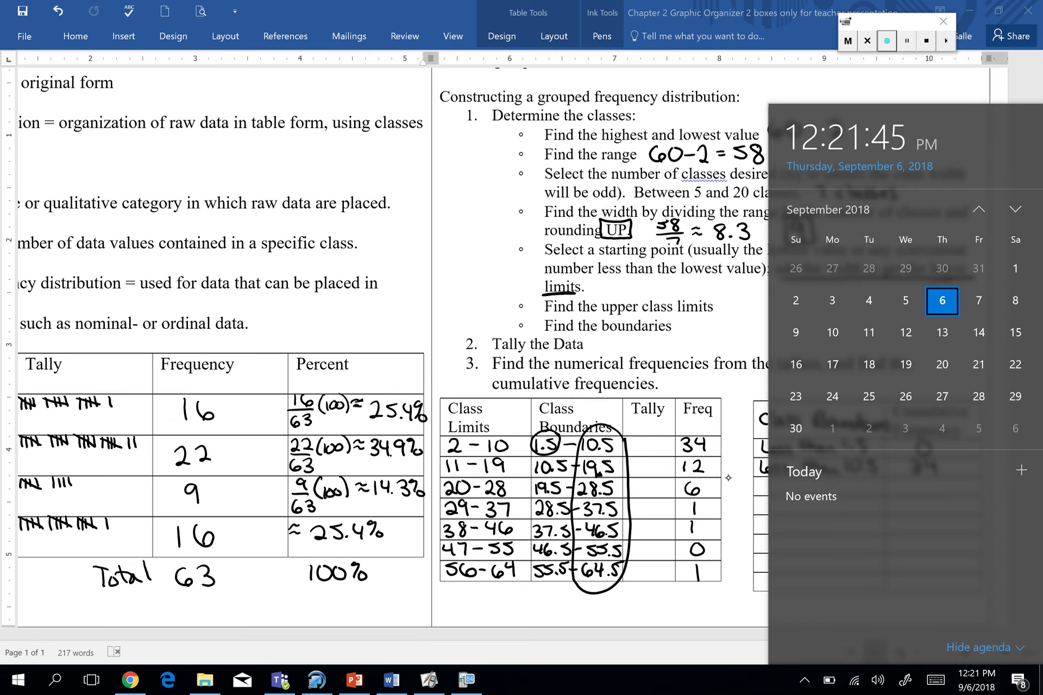
click(763, 489)
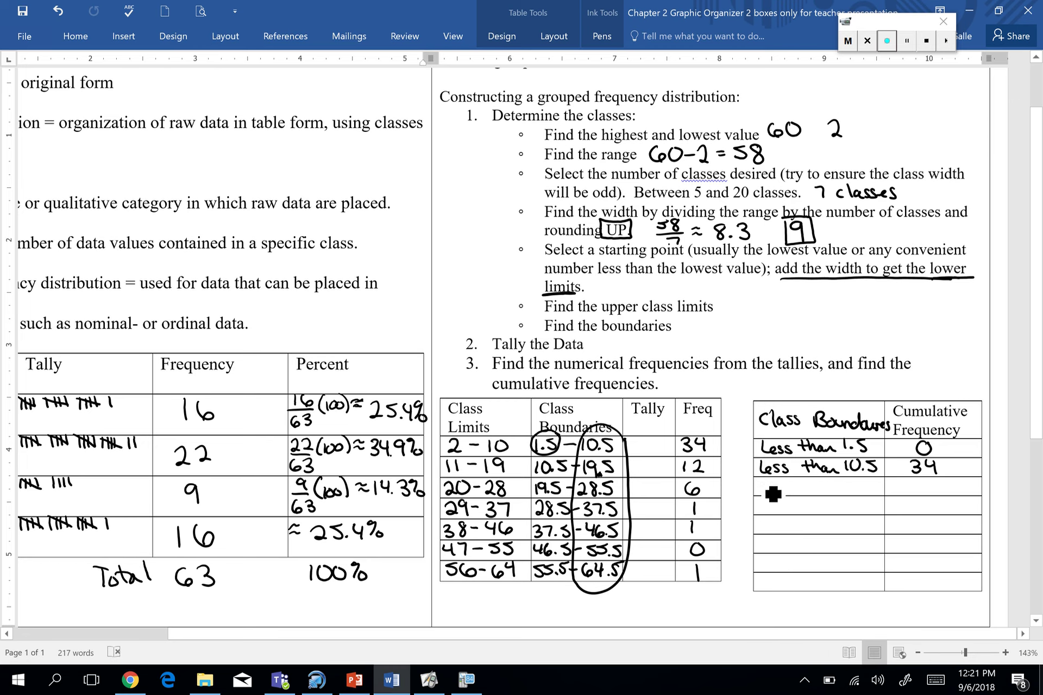
mouse_move(760, 480)
mouse_down()
mouse_move(872, 504)
mouse_move(879, 481)
mouse_up()
drag(911, 480, 943, 493)
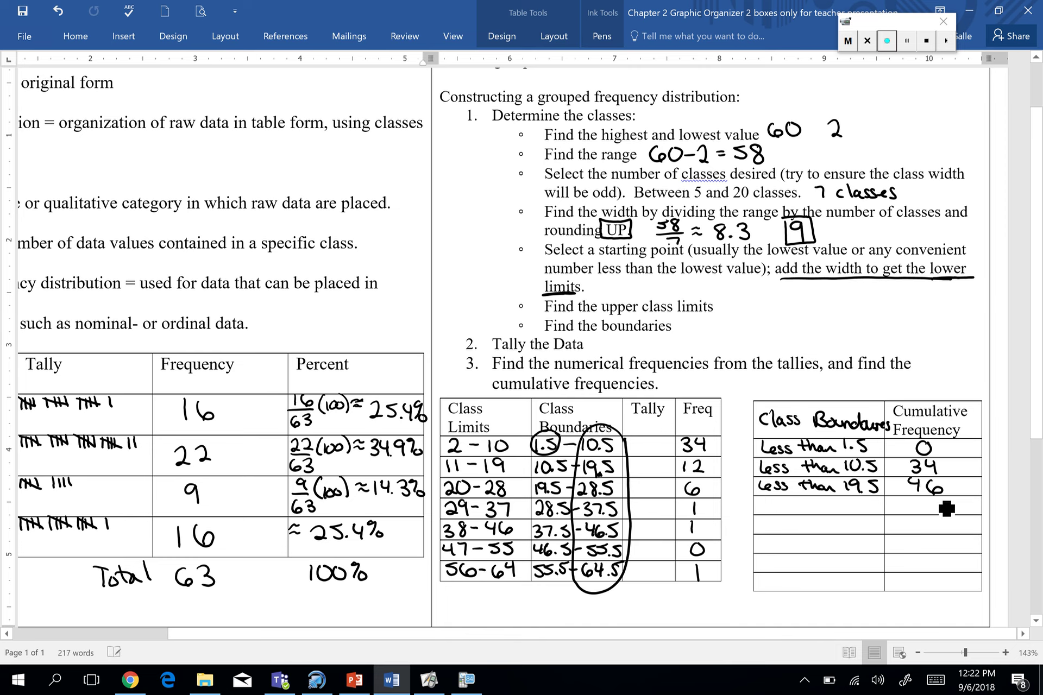
- Ink the fourth row with ditto marks, boundary 28.5 and cumulative frequency 52
click(772, 497)
click(810, 497)
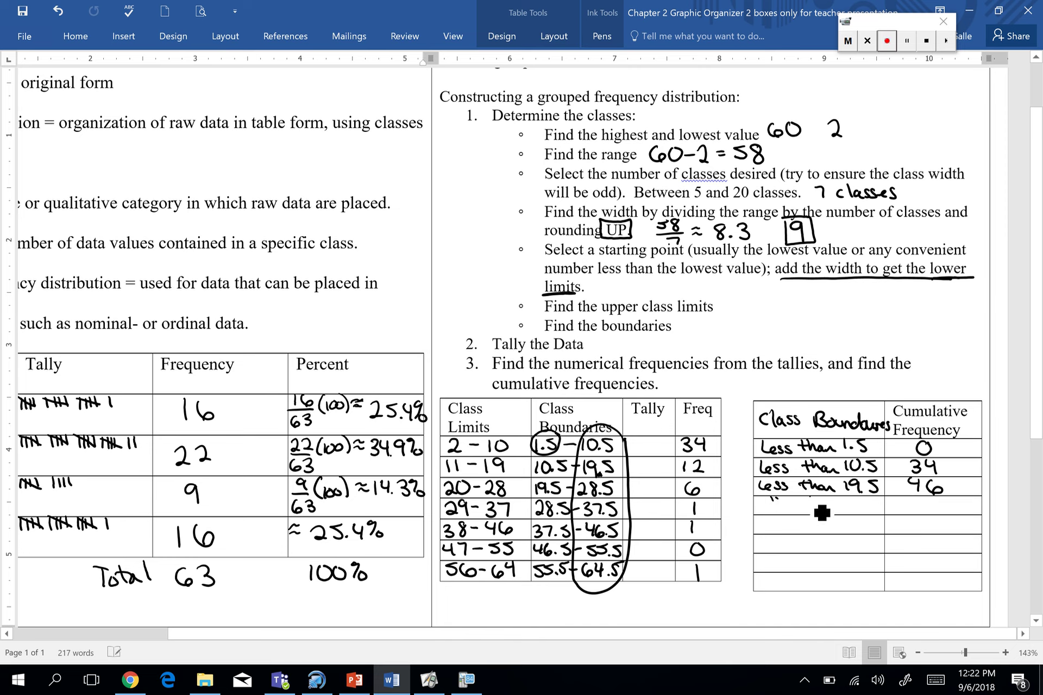
mouse_move(839, 503)
mouse_down()
mouse_move(849, 514)
mouse_move(853, 503)
mouse_move(913, 513)
mouse_move(925, 498)
mouse_up()
click(858, 511)
drag(929, 503, 946, 513)
- Ink the fifth row with ditto marks, boundary 37.5 and cumulative frequency 53
drag(769, 519, 770, 522)
drag(774, 519, 805, 521)
mouse_move(808, 517)
mouse_down()
mouse_move(827, 531)
mouse_move(861, 532)
mouse_up()
click(856, 532)
mouse_move(922, 520)
mouse_down()
mouse_move(912, 534)
mouse_move(936, 534)
mouse_up()
drag(766, 538, 767, 542)
- Ink the sixth row with ditto marks, boundary 46.5 and cumulative frequency 54
drag(771, 538, 803, 541)
drag(807, 537, 863, 552)
click(860, 551)
mouse_move(866, 538)
mouse_down()
mouse_move(906, 551)
mouse_move(918, 538)
mouse_up()
drag(931, 537, 939, 551)
- Add ditto marks and the boundaries 55.5 and 64.5 to the last two rows
drag(764, 556, 765, 560)
drag(768, 556, 800, 563)
mouse_move(803, 559)
mouse_down()
mouse_move(867, 569)
mouse_move(923, 556)
mouse_up()
click(858, 569)
drag(762, 577, 800, 580)
drag(803, 577, 866, 588)
click(860, 589)
- Erase the wrong 0, write cumulative frequencies 54 and 55, and box the 0 frequency
click(930, 561)
drag(917, 557, 913, 569)
drag(916, 556, 946, 564)
mouse_move(941, 557)
mouse_down()
mouse_move(941, 570)
mouse_move(914, 590)
mouse_up()
mouse_move(916, 576)
mouse_down()
mouse_move(935, 591)
mouse_move(943, 576)
mouse_up()
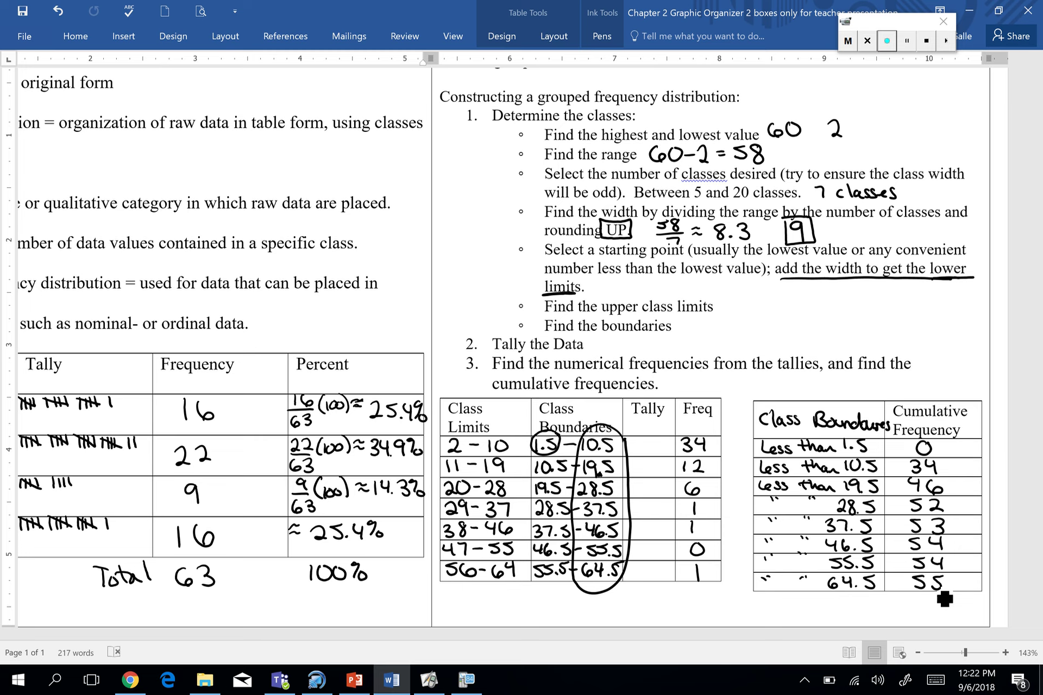
mouse_move(717, 557)
mouse_down()
mouse_move(688, 569)
mouse_move(726, 573)
mouse_move(734, 552)
mouse_up()
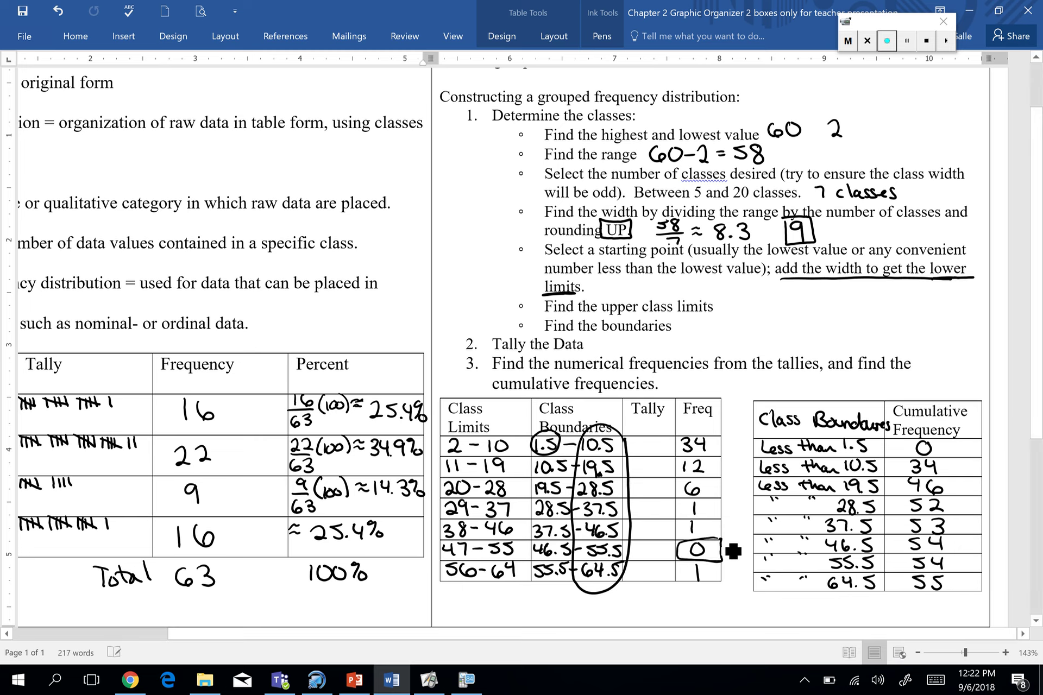